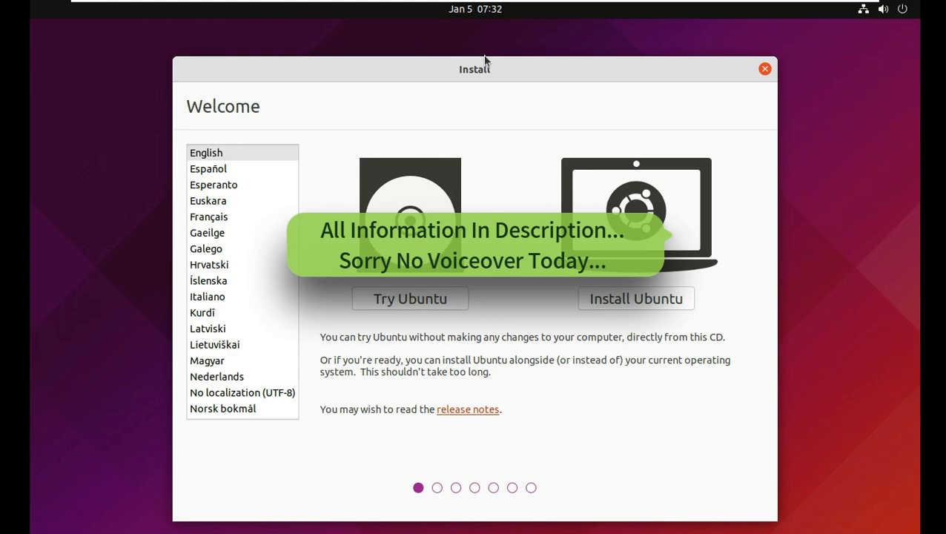
Step: Start installing Ubuntu with the English (US) keyboard layout and third-party drivers and media formats enabled
{"action": "left_click", "coordinate": [626, 284]}
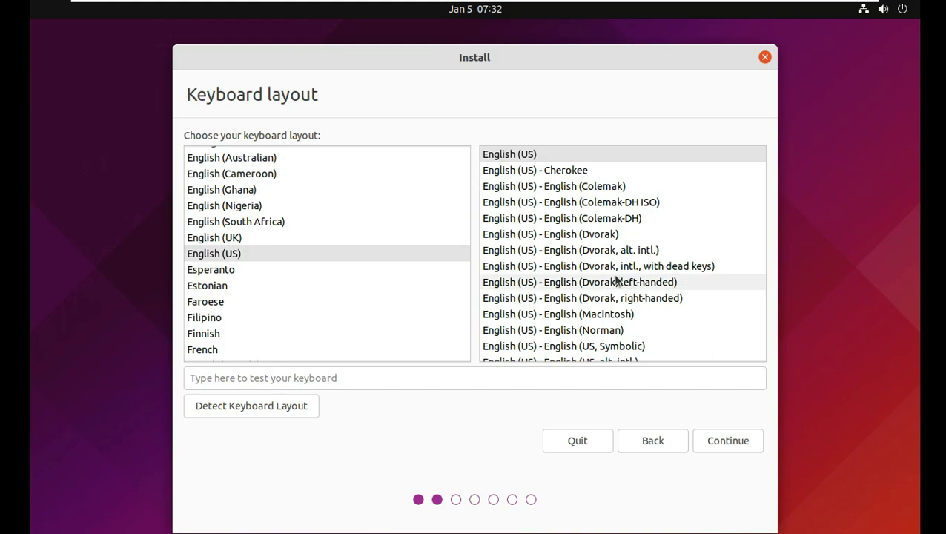
{"action": "left_click", "coordinate": [712, 441]}
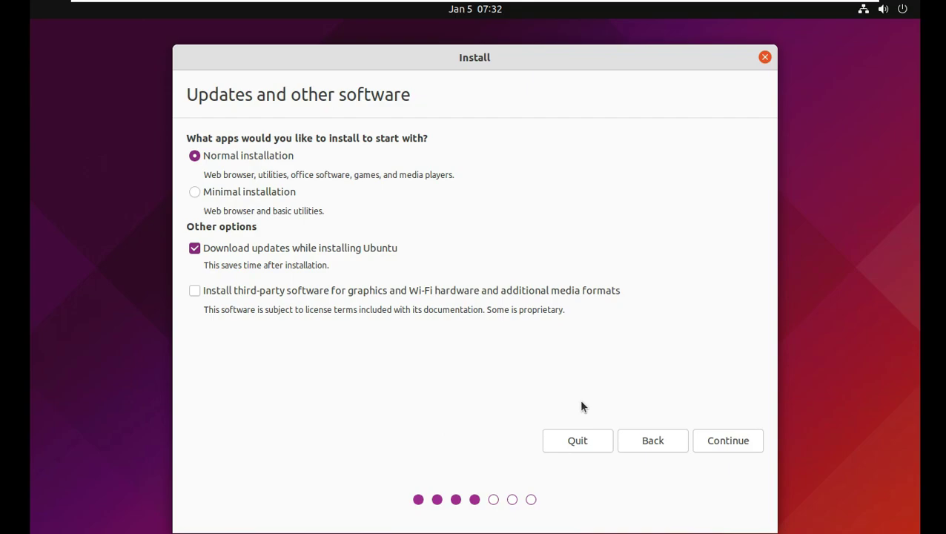
{"action": "left_click_drag", "start_coordinate": [464, 63], "coordinate": [466, 48]}
{"action": "left_click", "coordinate": [276, 275]}
{"action": "left_click", "coordinate": [712, 431]}
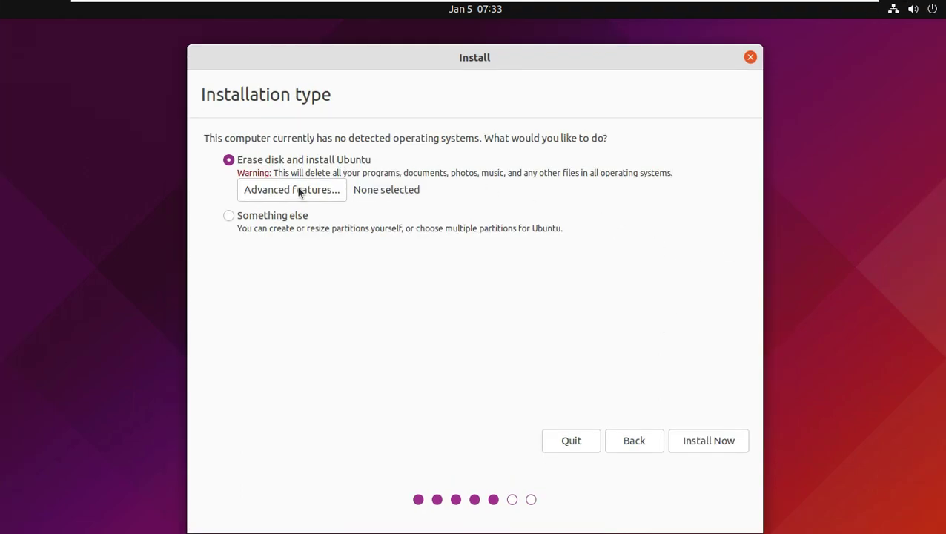
Step: Choose Erase disk and install Ubuntu, confirming the partition changes
{"action": "left_click", "coordinate": [300, 191]}
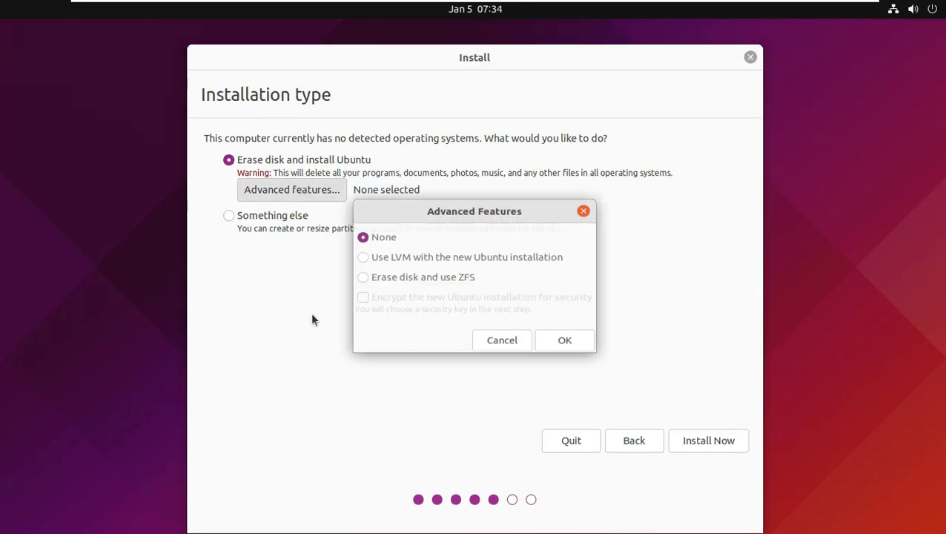
{"action": "left_click", "coordinate": [503, 345]}
{"action": "left_click", "coordinate": [293, 216]}
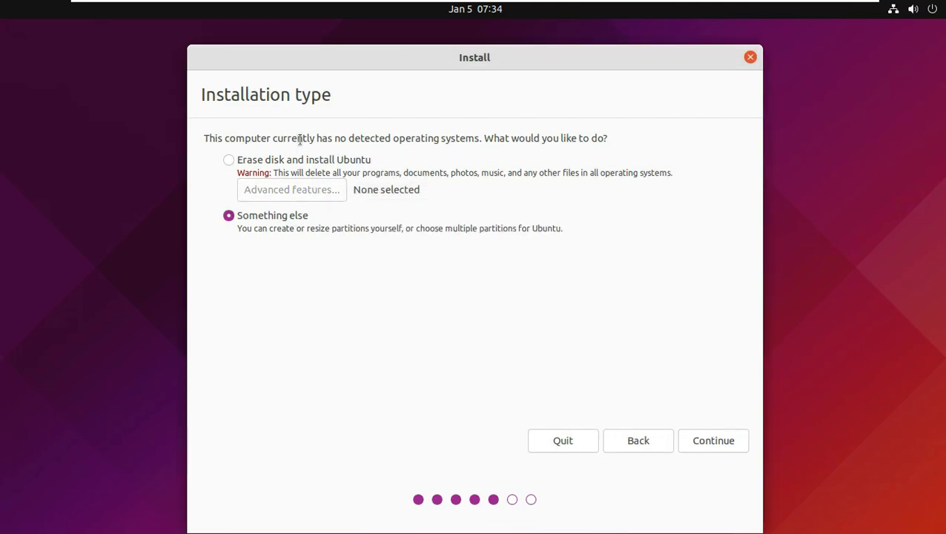
{"action": "left_click", "coordinate": [302, 164]}
{"action": "left_click", "coordinate": [681, 437]}
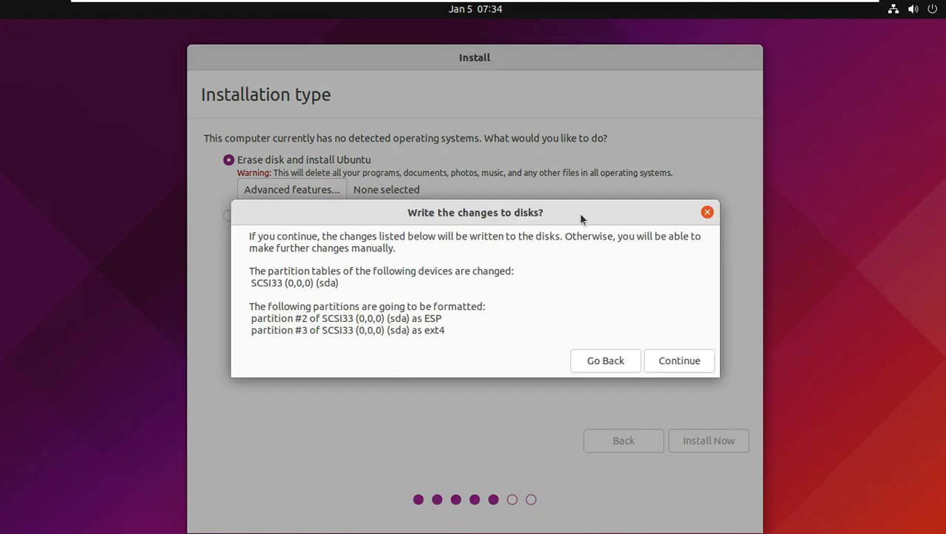
{"action": "left_click", "coordinate": [667, 361]}
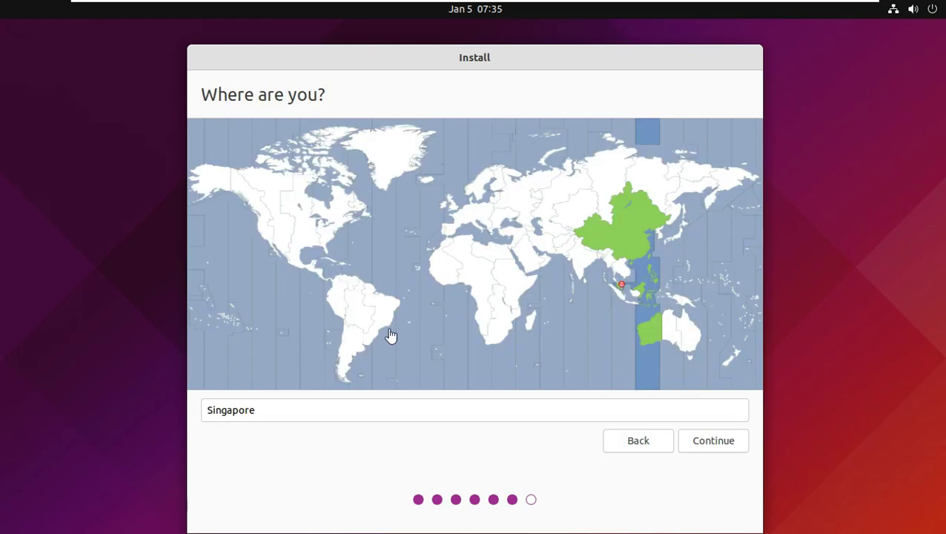
Step: Set the time zone to Los Angeles and continue
{"action": "left_click", "coordinate": [269, 248]}
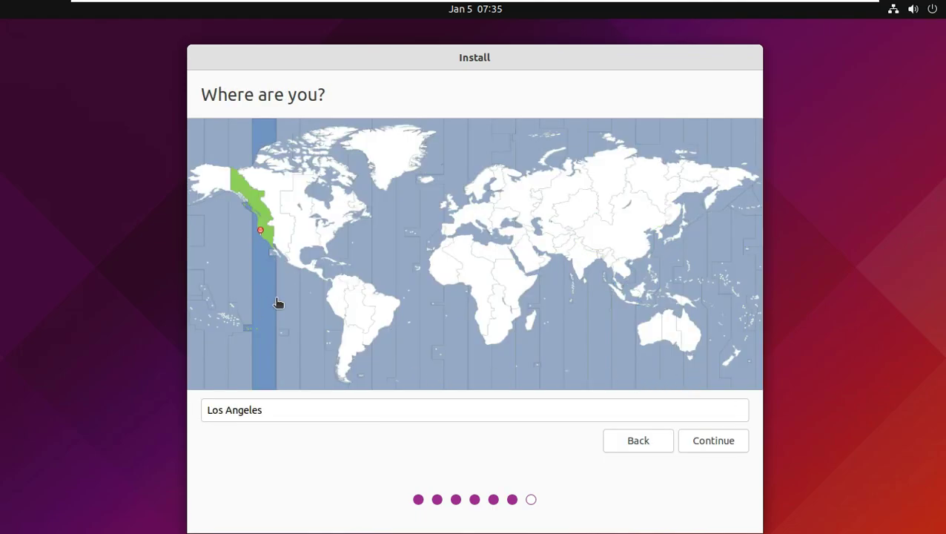
{"action": "left_click", "coordinate": [691, 345]}
{"action": "left_click", "coordinate": [654, 338]}
{"action": "left_click", "coordinate": [269, 248]}
{"action": "left_click", "coordinate": [709, 451]}
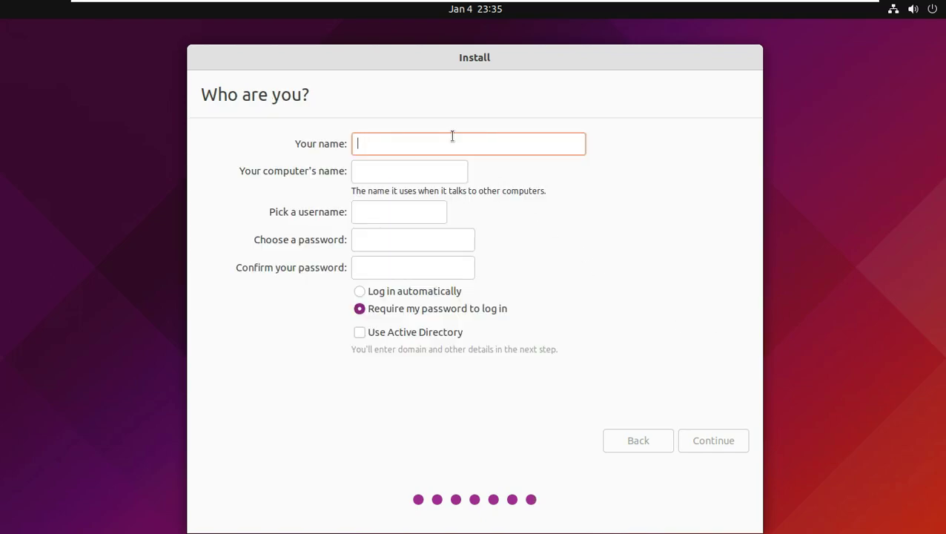
Step: Enter the name 'runboxing' and trim the default suffix from the computer name
{"action": "type", "text": "runboxing"}
{"action": "left_click_drag", "start_coordinate": [408, 174], "coordinate": [494, 176]}
{"action": "key", "text": "BackSpace"}
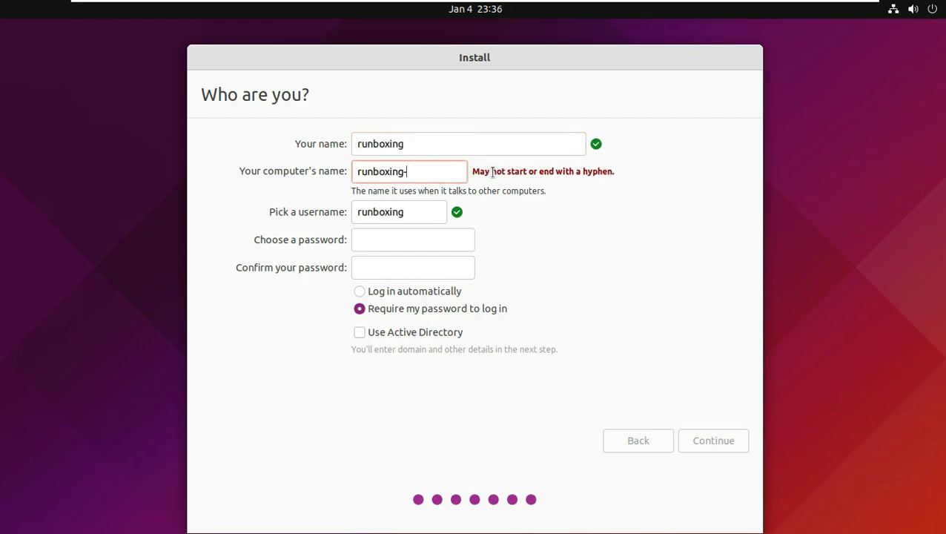
{"action": "key", "text": "BackSpace"}
Step: Enter and confirm the account password, choose automatic login, and start the installation
{"action": "left_click", "coordinate": [410, 232]}
{"action": "key", "text": "Tab"}
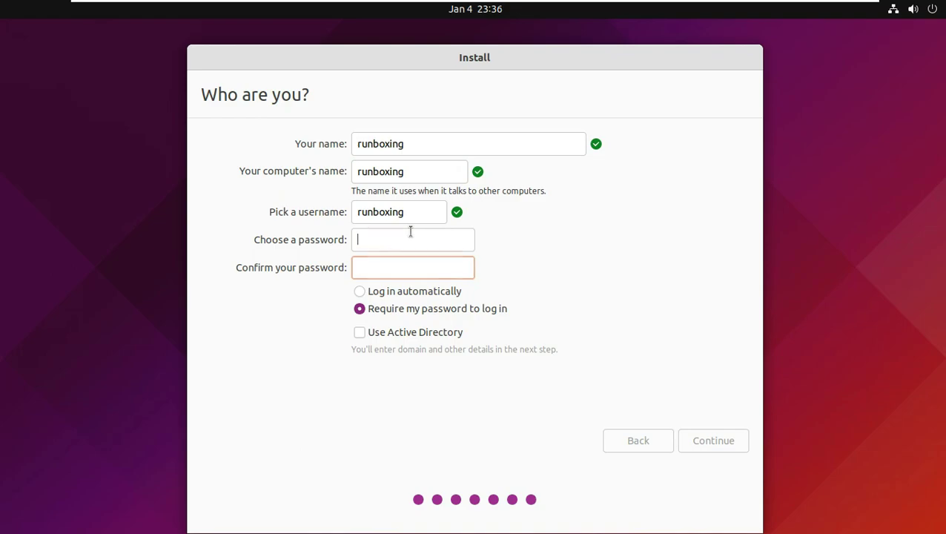
{"action": "type", "text": "12345"}
{"action": "left_click", "coordinate": [402, 265]}
{"action": "type", "text": "12345"}
{"action": "left_click", "coordinate": [395, 292]}
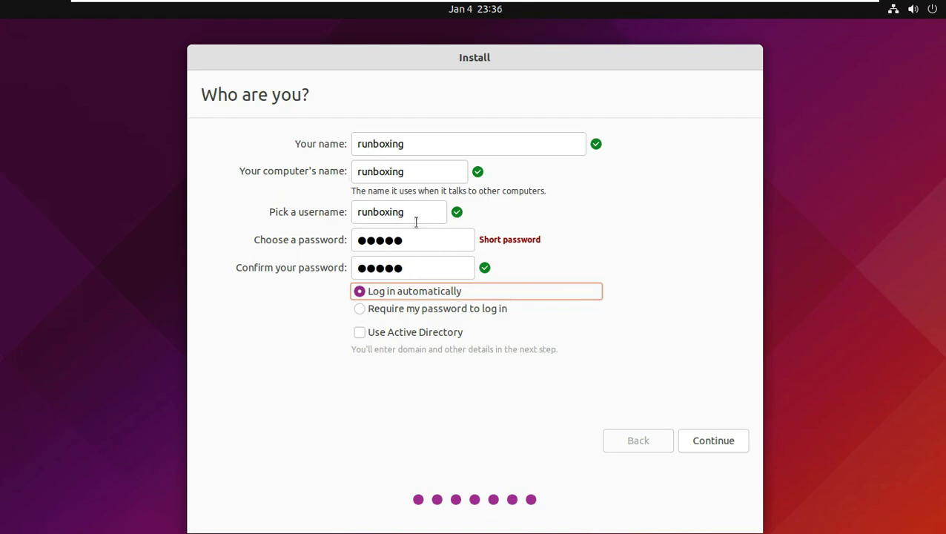
{"action": "left_click", "coordinate": [705, 439]}
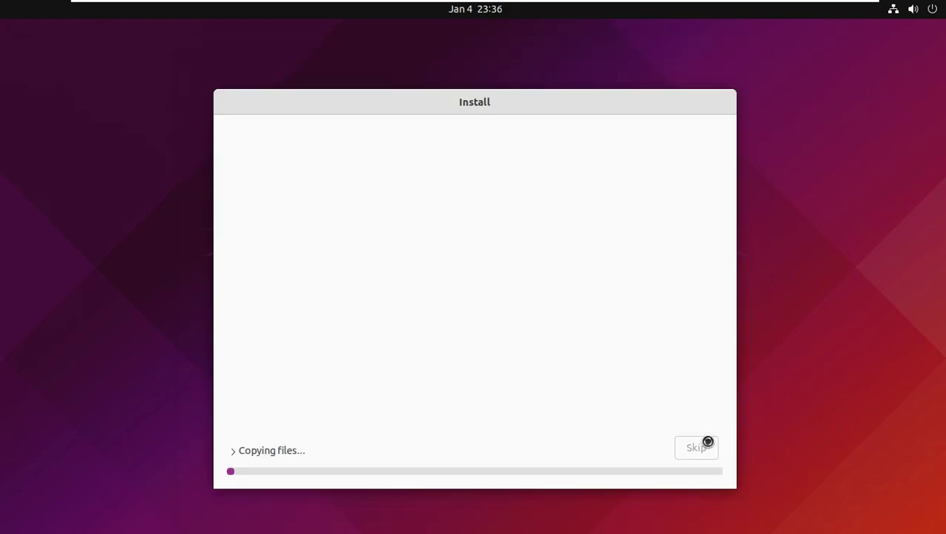
Step: Follow the installation details, then restart once the installation medium is removed
{"action": "left_click", "coordinate": [244, 452]}
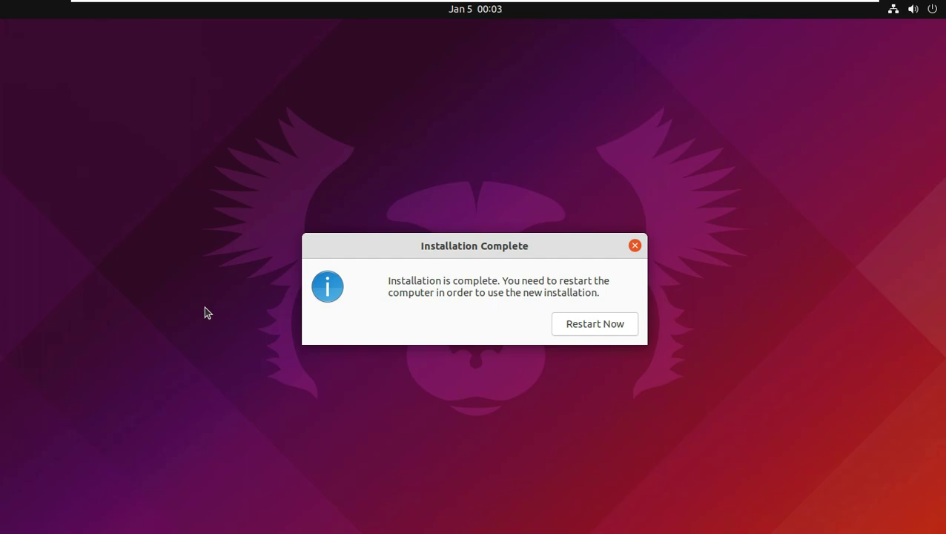
{"action": "left_click", "coordinate": [589, 327]}
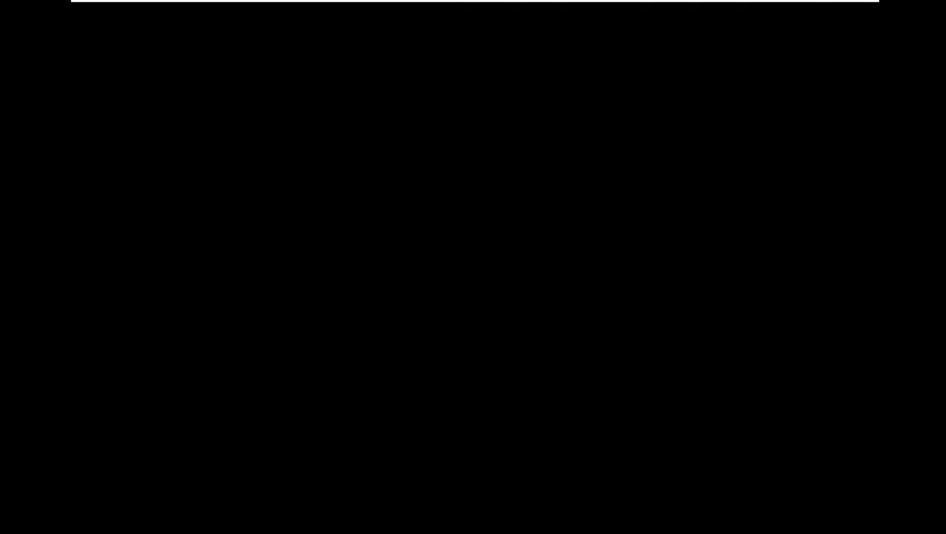
{"action": "key", "text": "Return"}
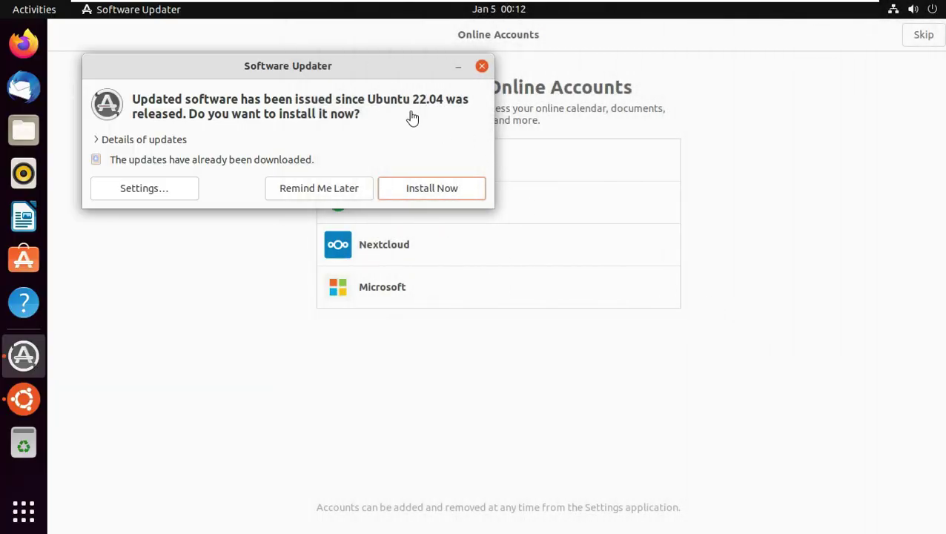
Step: Install the pending updates and finish Welcome to Ubuntu, declining to send system info
{"action": "left_click", "coordinate": [102, 138]}
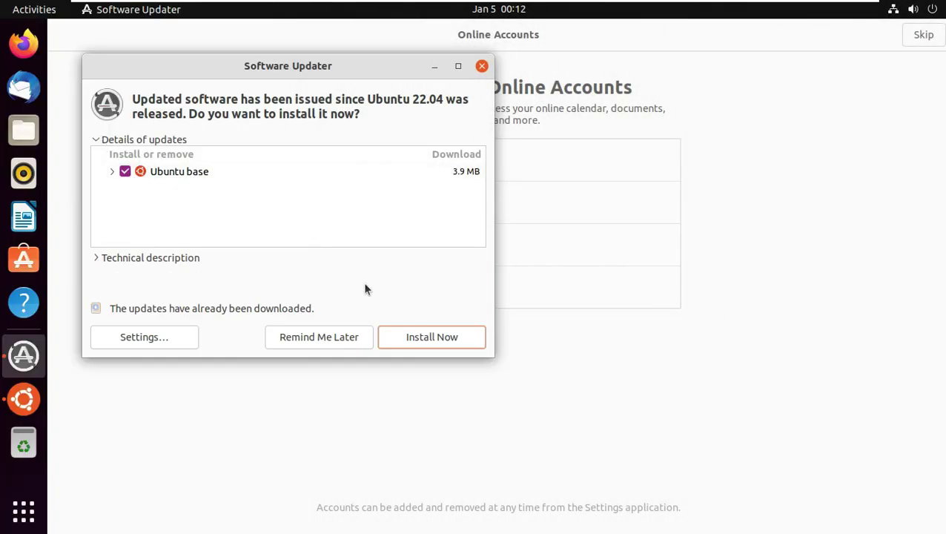
{"action": "key", "text": "Return"}
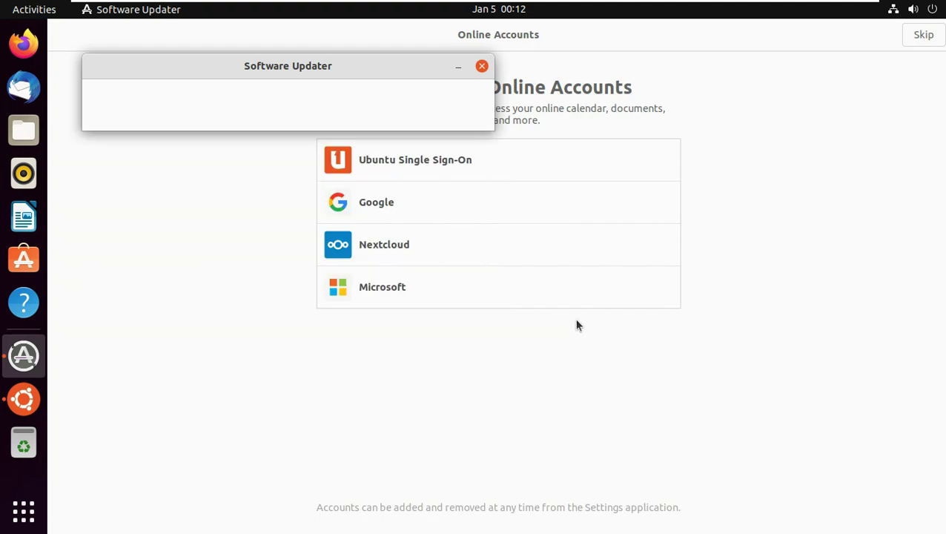
{"action": "left_click", "coordinate": [925, 41]}
{"action": "left_click", "coordinate": [415, 269]}
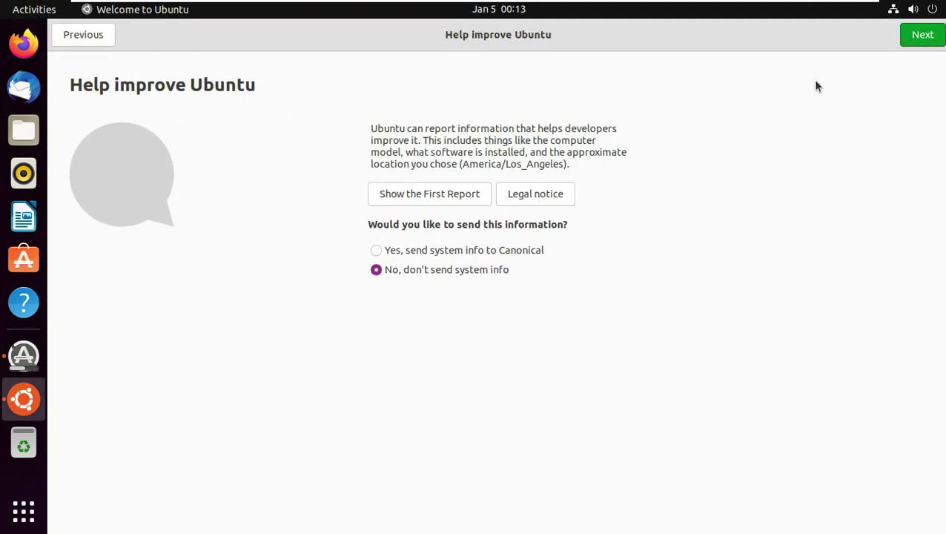
{"action": "left_click", "coordinate": [913, 46]}
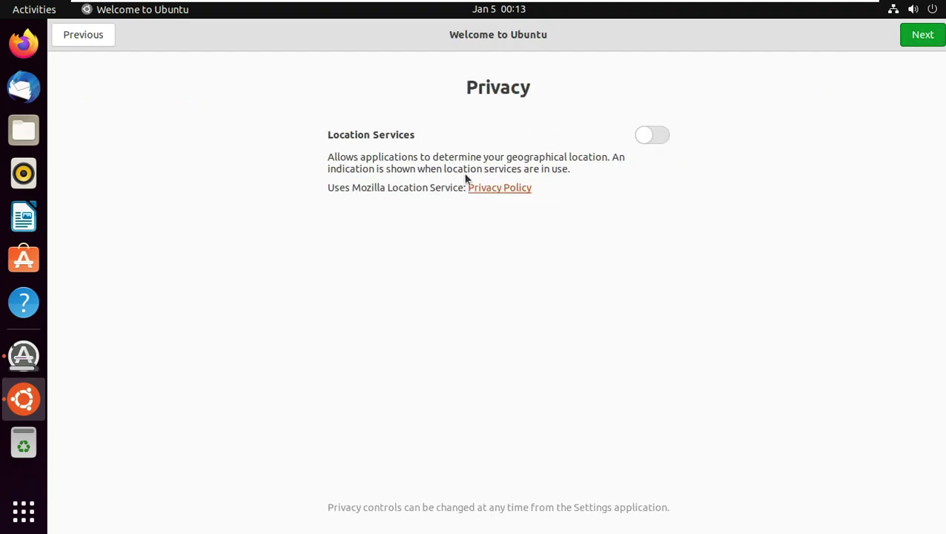
{"action": "left_click", "coordinate": [919, 37]}
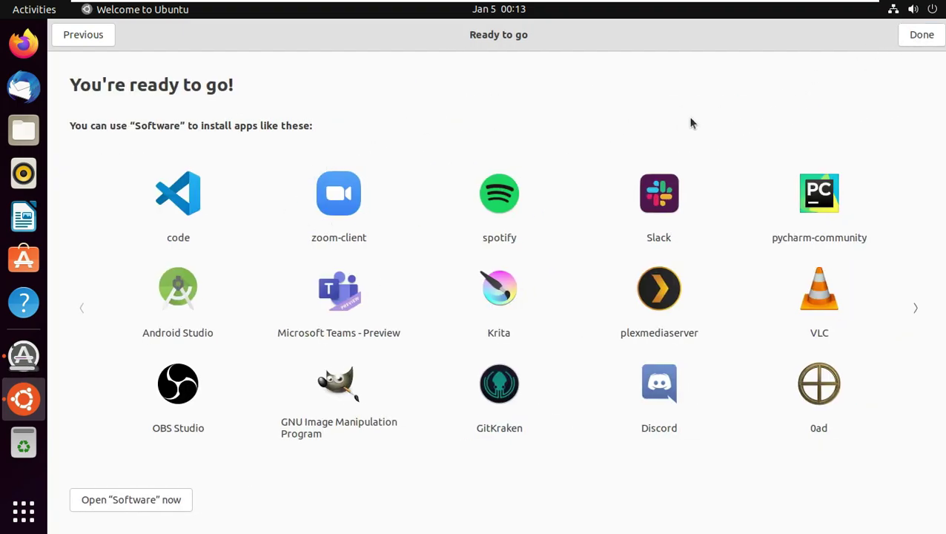
{"action": "left_click", "coordinate": [904, 41]}
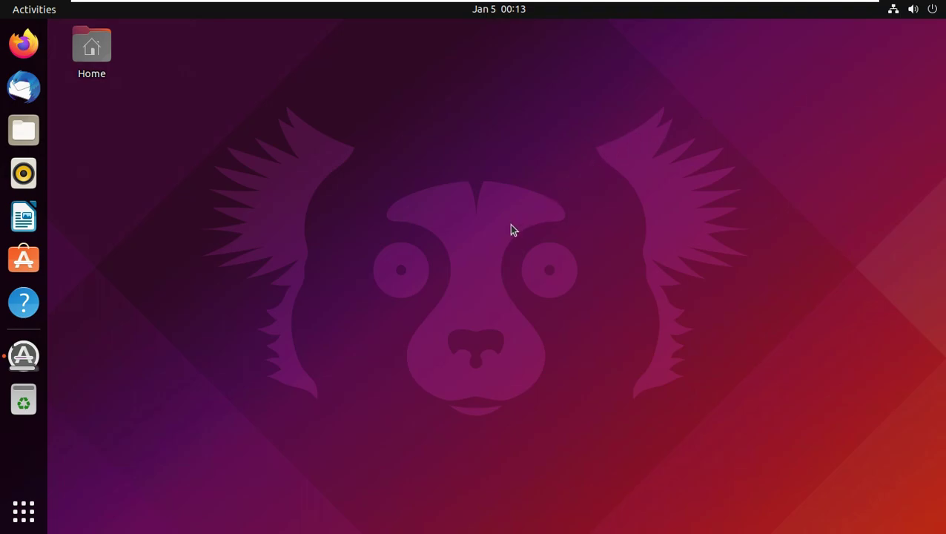
Step: Bring back Software Updater, show its installation details, and open the application grid
{"action": "left_click", "coordinate": [24, 356]}
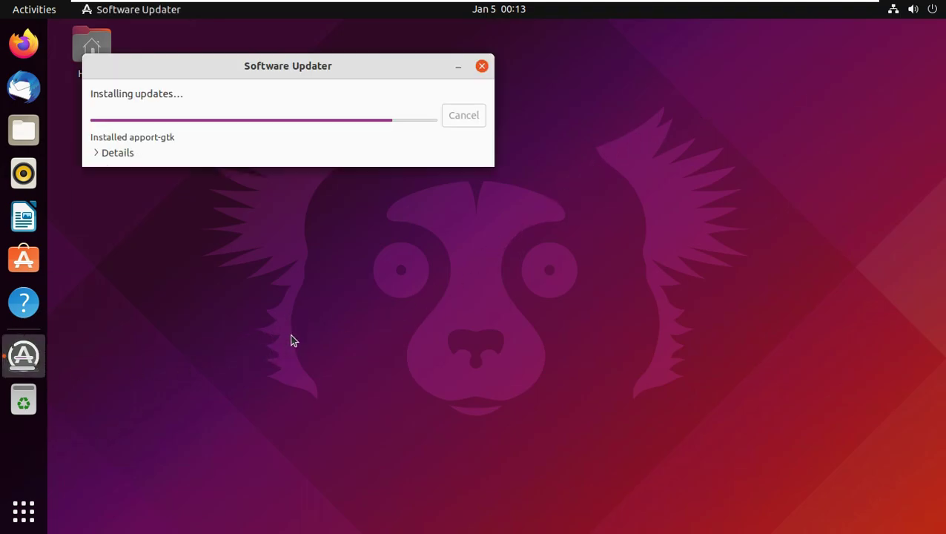
{"action": "left_click_drag", "start_coordinate": [284, 78], "coordinate": [370, 89]}
{"action": "left_click", "coordinate": [210, 219]}
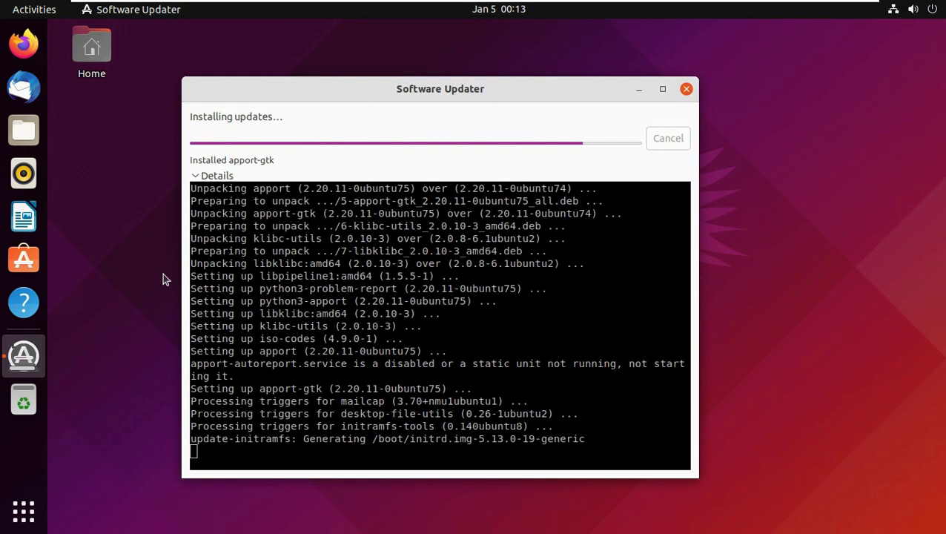
{"action": "left_click", "coordinate": [23, 508]}
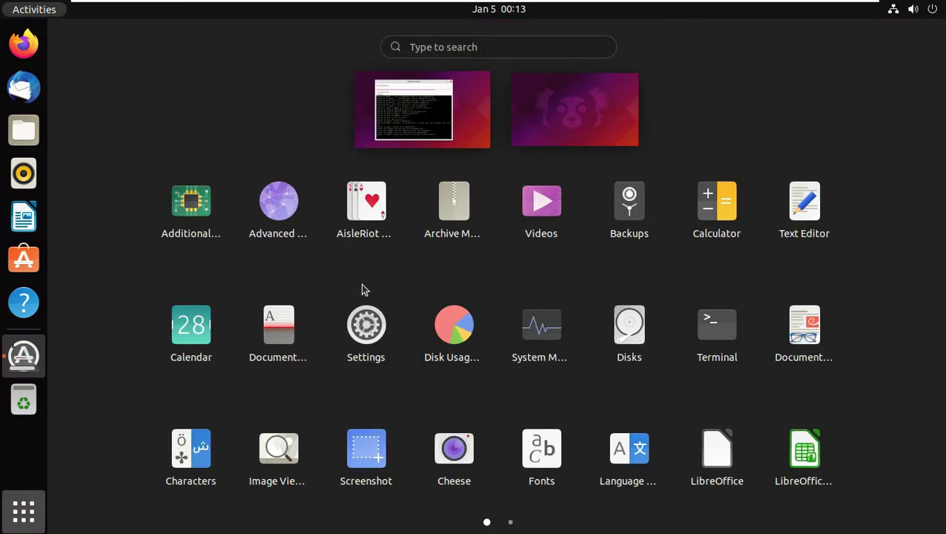
Step: Browse Settings' About (GNOME 41.1), Date & Time and Users pages, then set the forest road wallpaper
{"action": "left_click", "coordinate": [364, 323]}
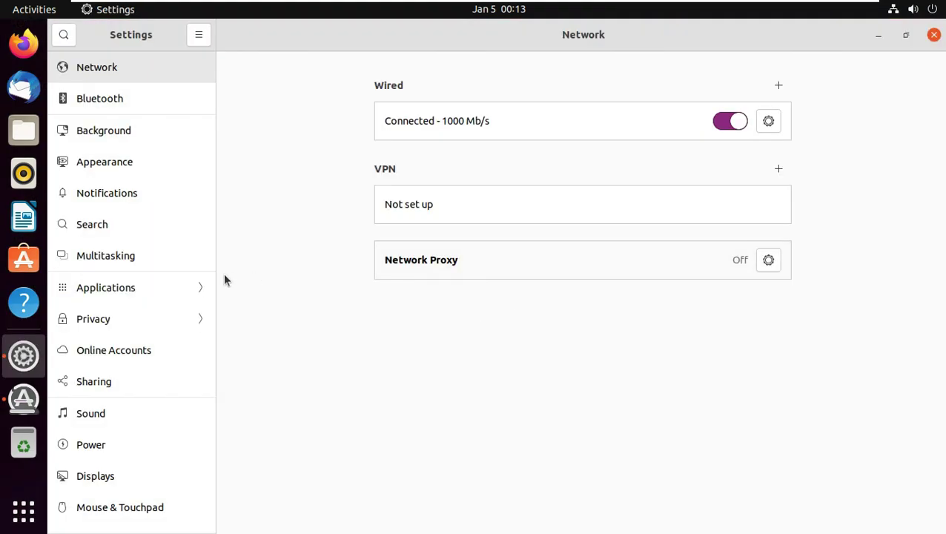
{"action": "scroll", "coordinate": [127, 393], "scroll_direction": "down", "scroll_amount": 5}
{"action": "left_click", "coordinate": [129, 528]}
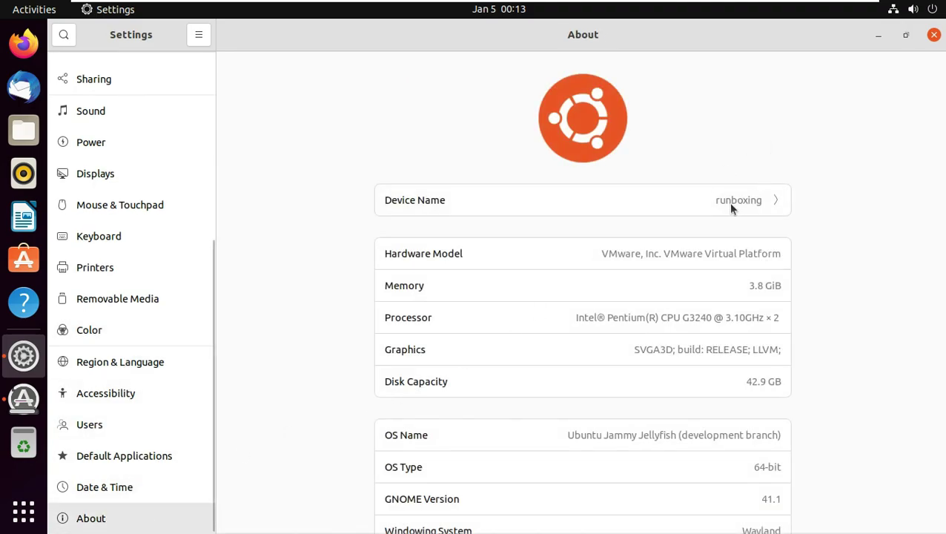
{"action": "scroll", "coordinate": [739, 210], "scroll_direction": "down", "scroll_amount": 3}
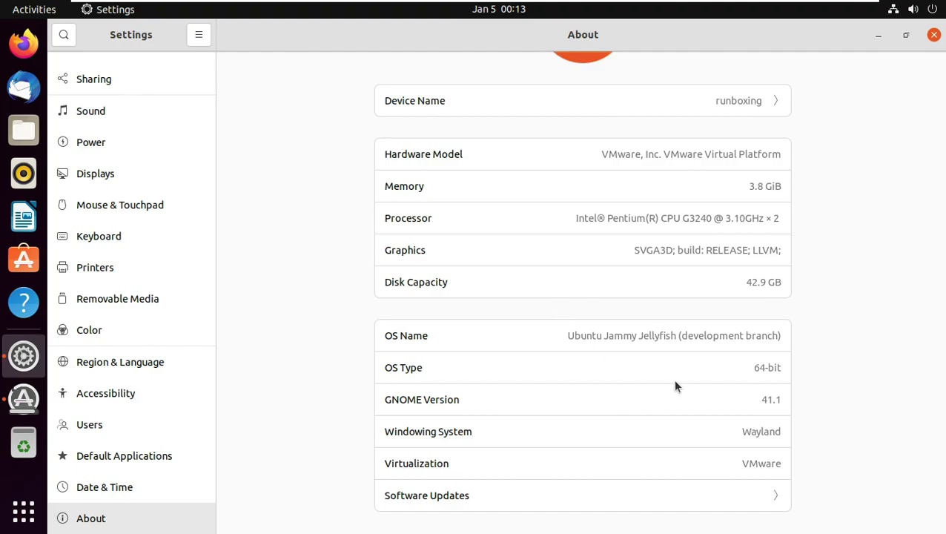
{"action": "double_click", "coordinate": [764, 399]}
{"action": "left_click", "coordinate": [144, 465]}
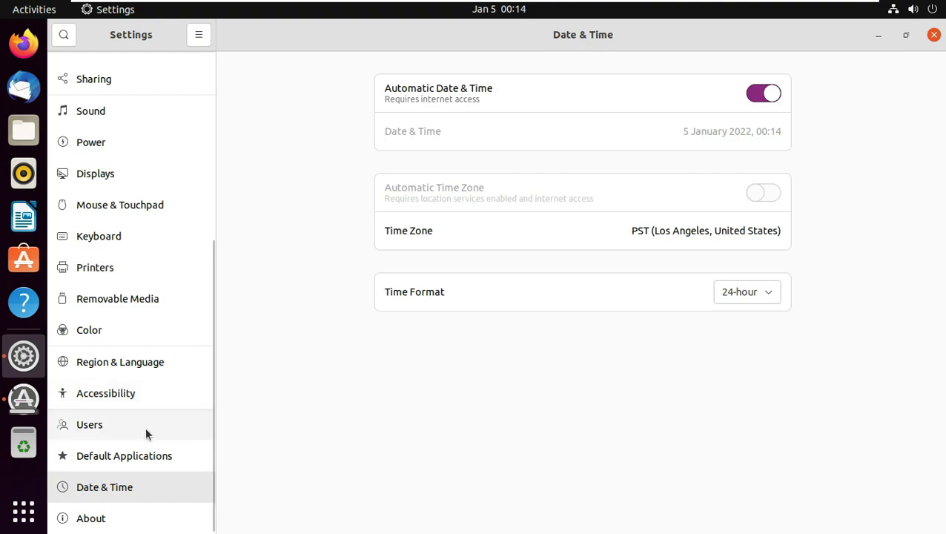
{"action": "left_click", "coordinate": [147, 427]}
{"action": "scroll", "coordinate": [107, 330], "scroll_direction": "up", "scroll_amount": 5}
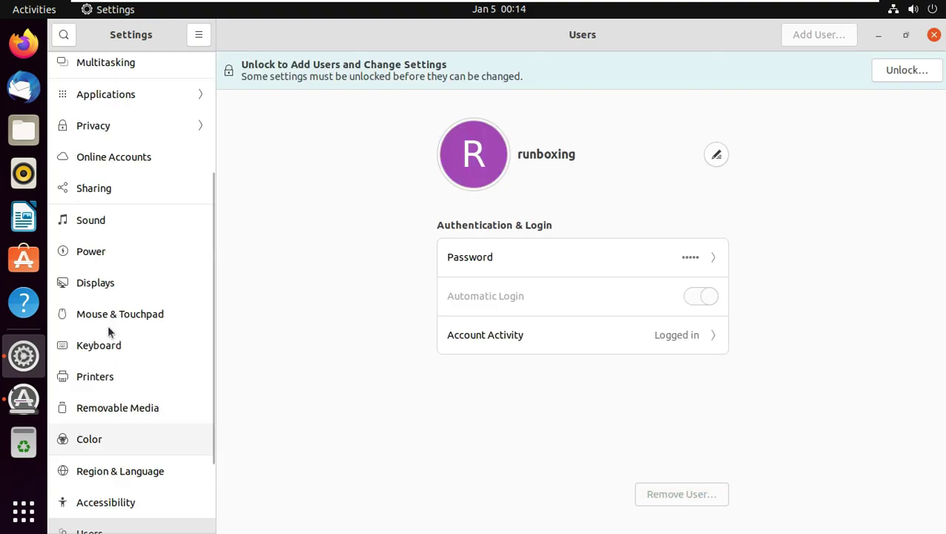
{"action": "left_click", "coordinate": [144, 122]}
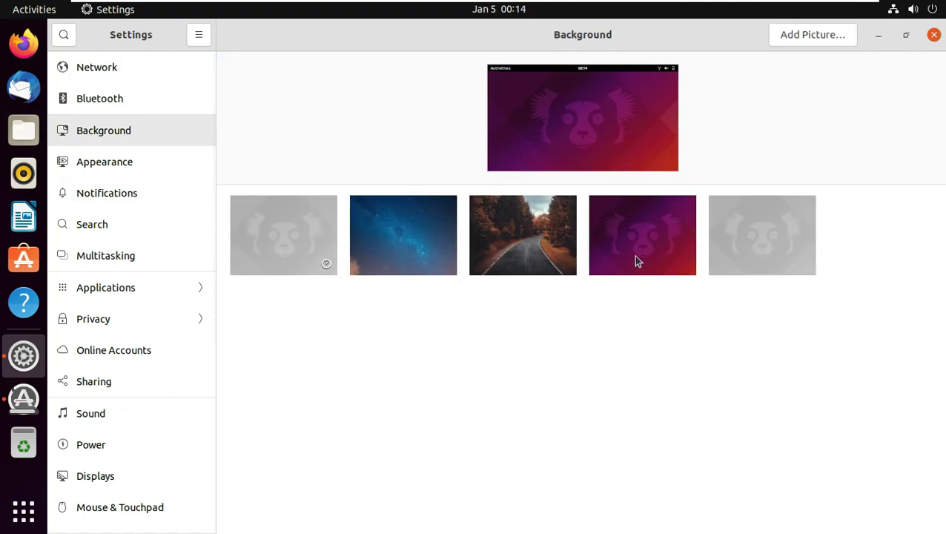
{"action": "left_click", "coordinate": [478, 252]}
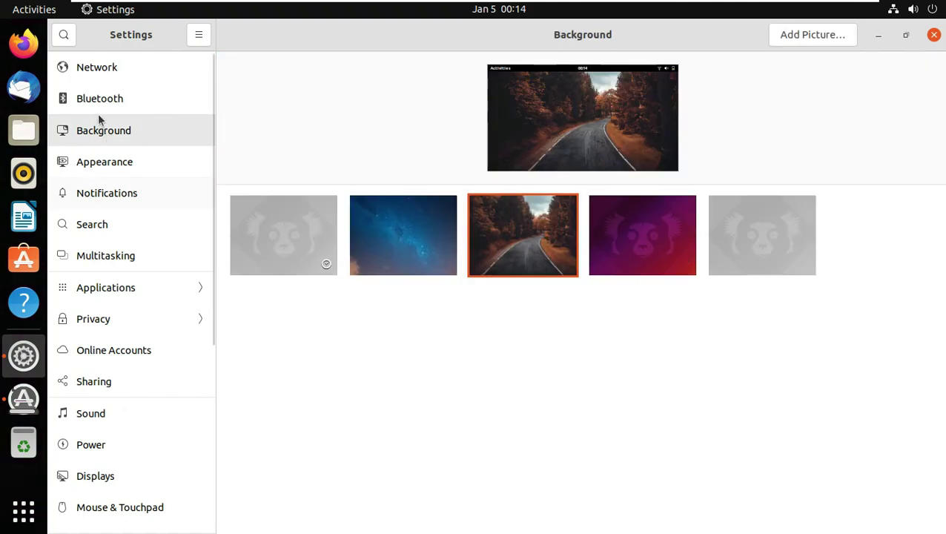
Step: Try Dark then Light style, toggle dock auto-hide on and off, and close Settings
{"action": "left_click", "coordinate": [158, 163]}
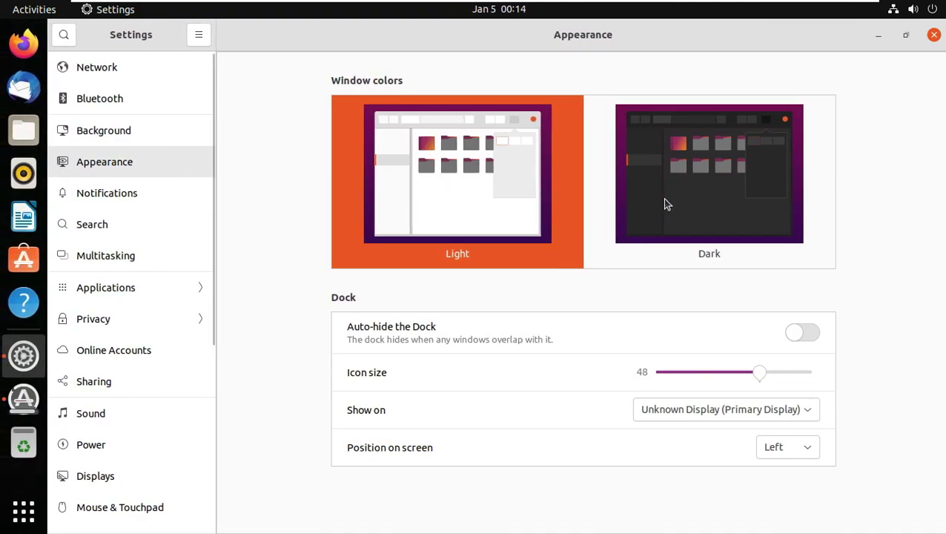
{"action": "left_click", "coordinate": [664, 199]}
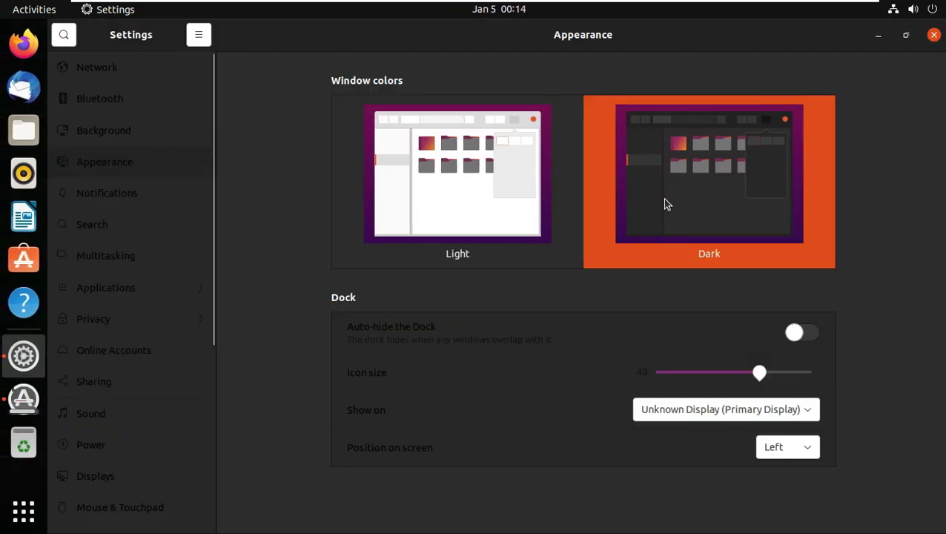
{"action": "left_click", "coordinate": [416, 198]}
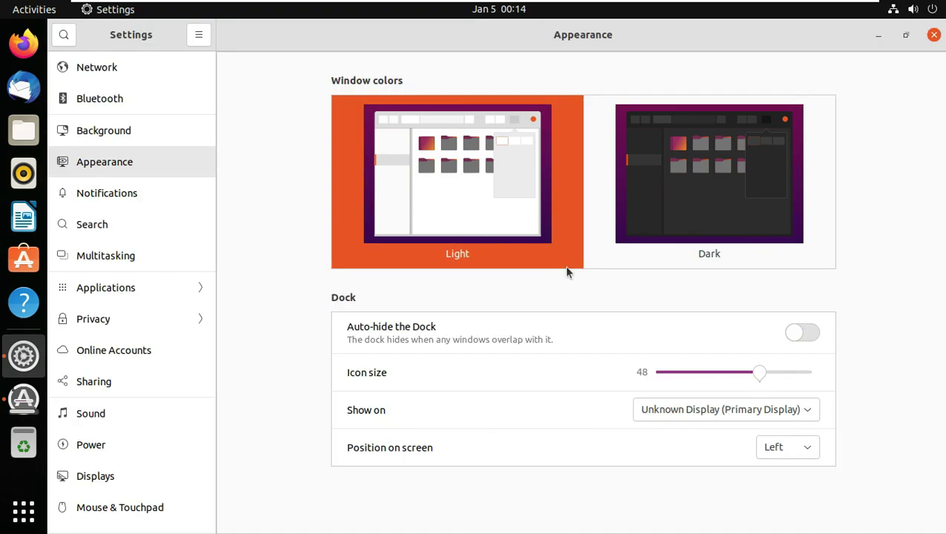
{"action": "left_click", "coordinate": [800, 331]}
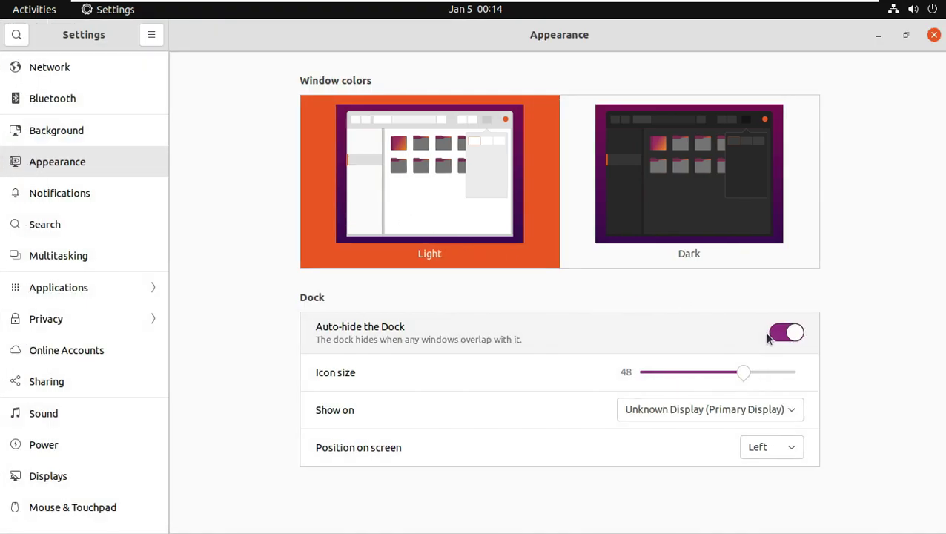
{"action": "left_click", "coordinate": [780, 337]}
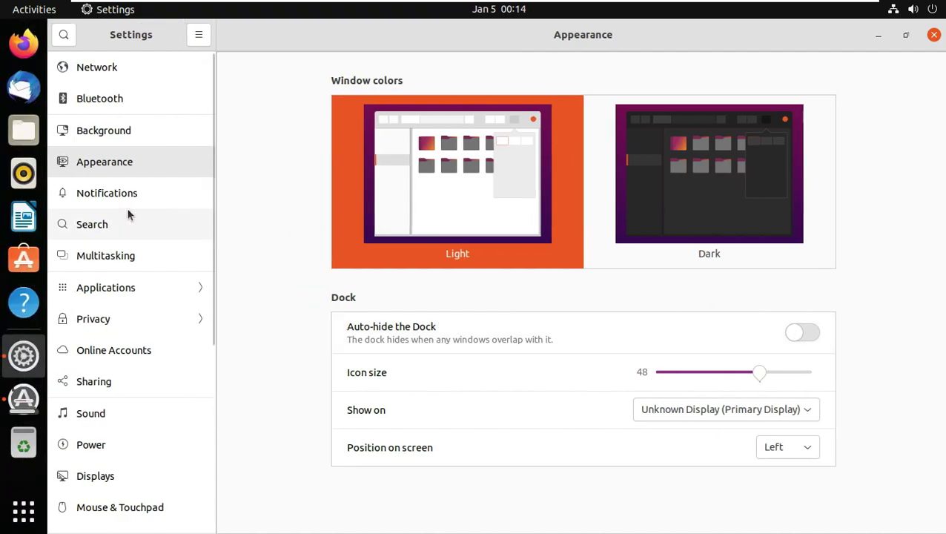
{"action": "scroll", "coordinate": [127, 212], "scroll_direction": "down", "scroll_amount": 5}
{"action": "scroll", "coordinate": [163, 215], "scroll_direction": "down", "scroll_amount": 1}
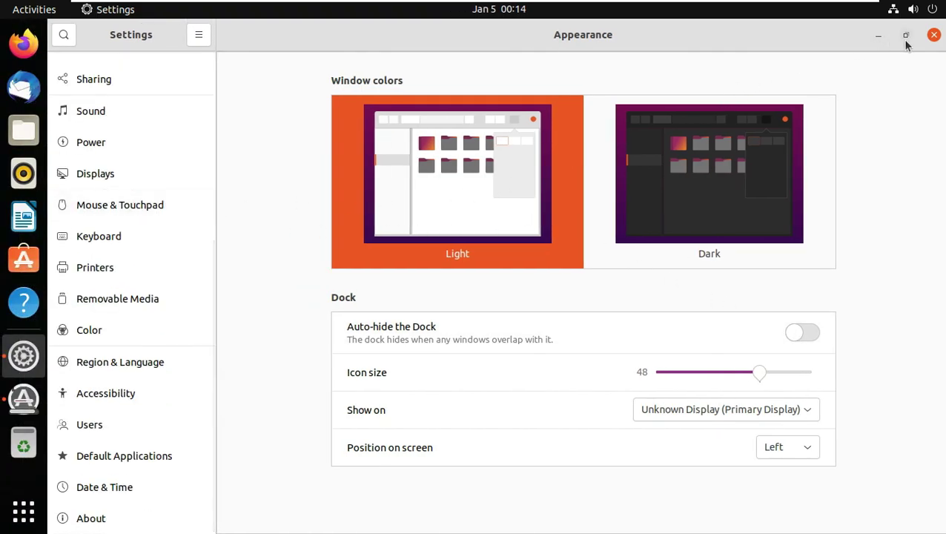
{"action": "left_click", "coordinate": [933, 37]}
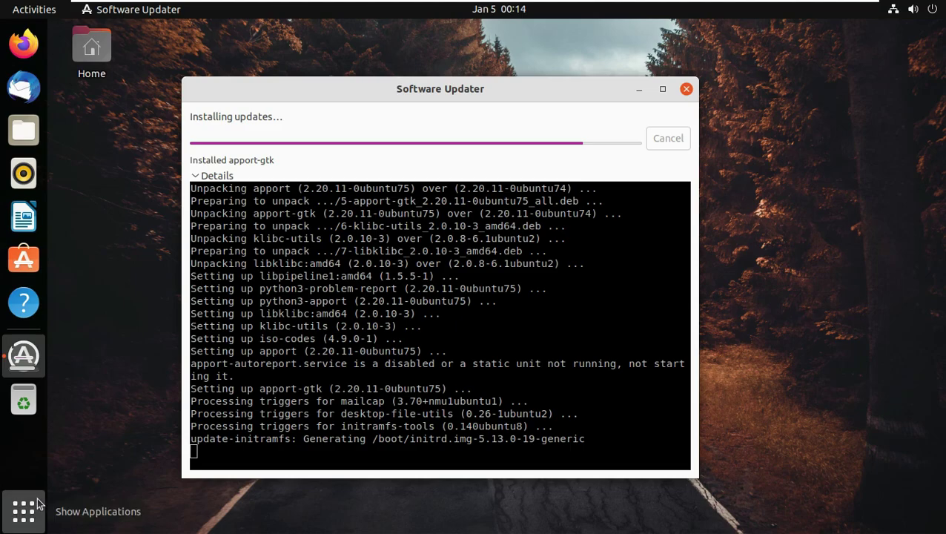
Step: Run System Monitor maximized, view its About, Resources and File Systems, then close it
{"action": "left_click", "coordinate": [39, 505]}
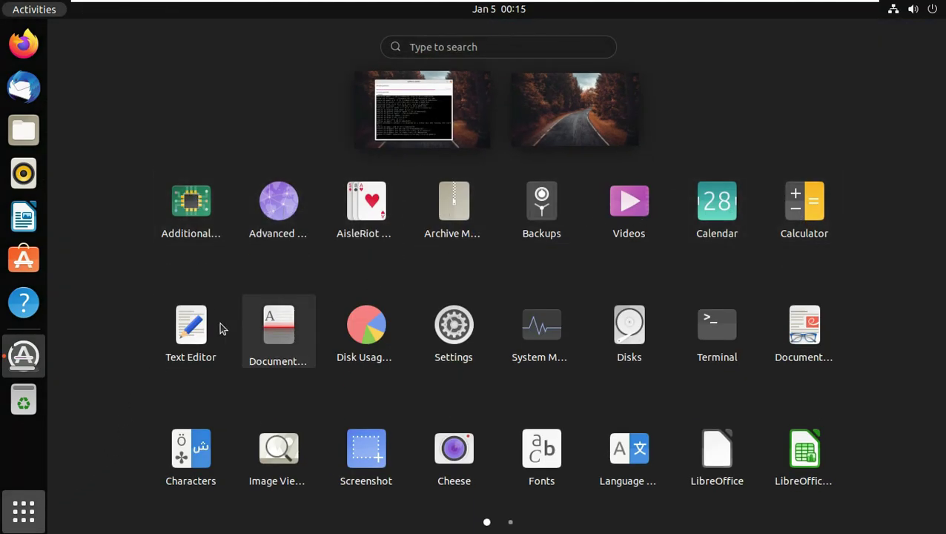
{"action": "left_click", "coordinate": [531, 358]}
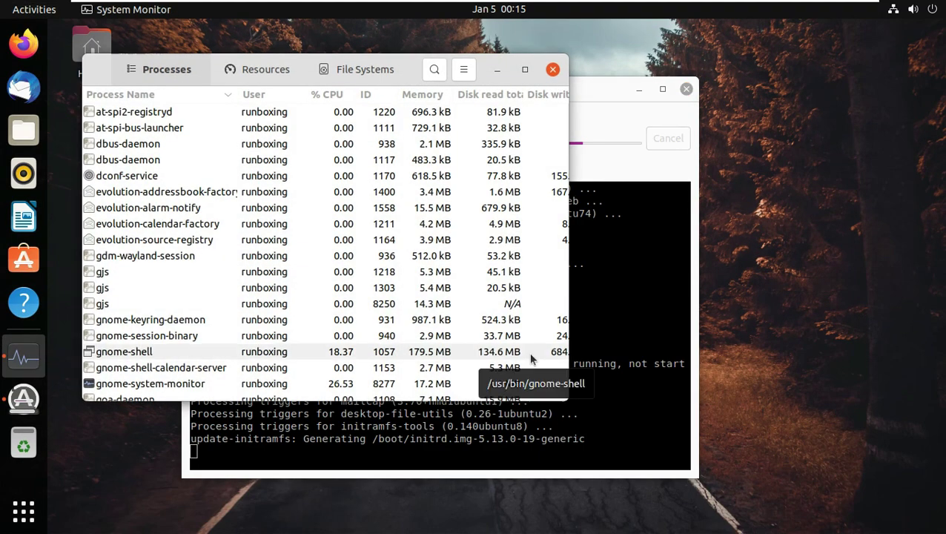
{"action": "left_click", "coordinate": [525, 69]}
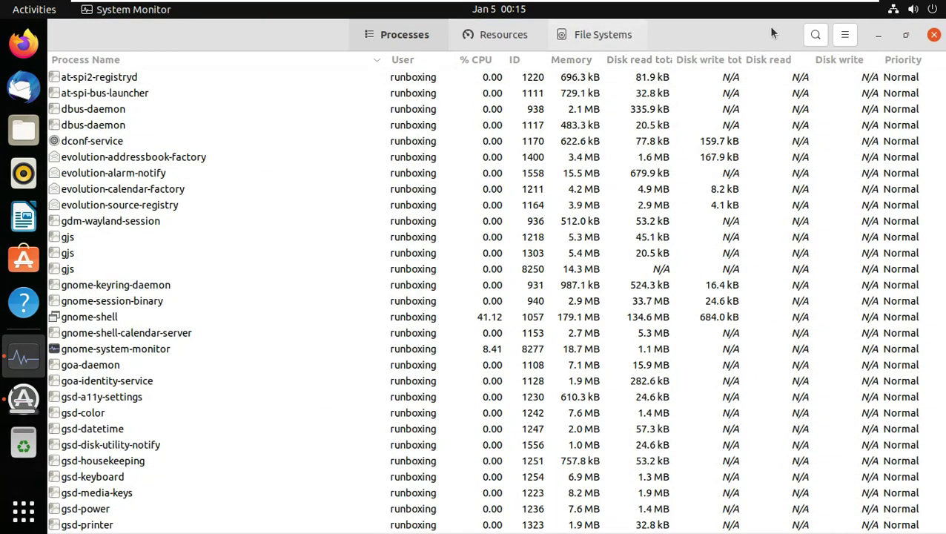
{"action": "left_click", "coordinate": [845, 35]}
{"action": "left_click", "coordinate": [825, 261]}
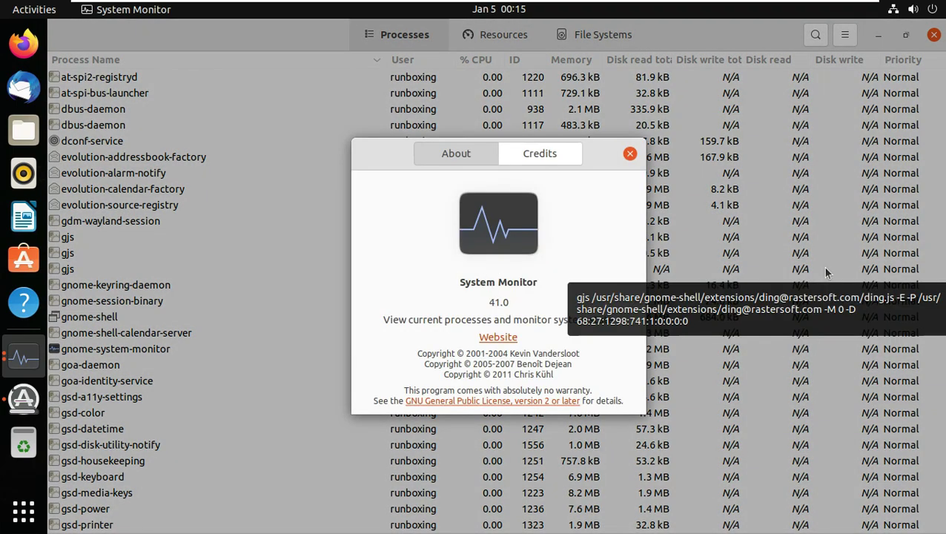
{"action": "left_click", "coordinate": [629, 154]}
{"action": "left_click", "coordinate": [496, 37]}
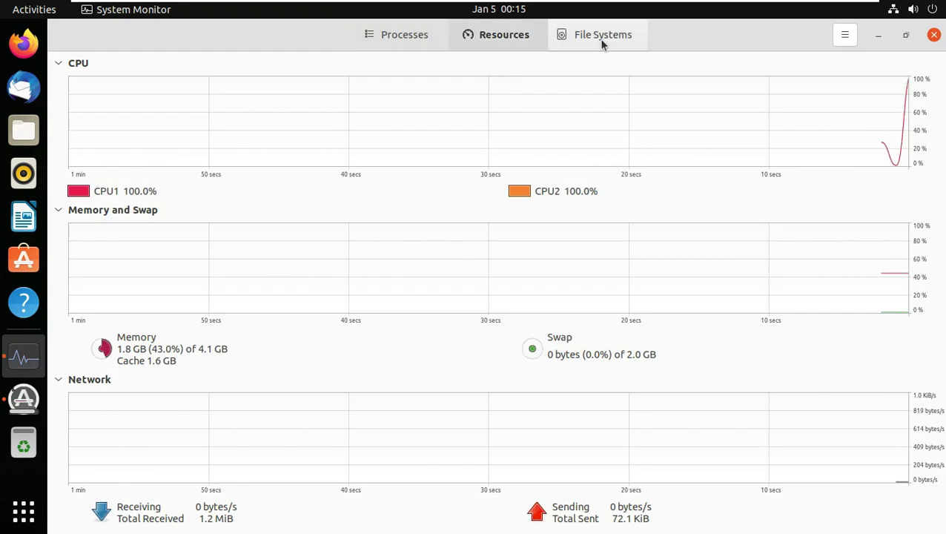
{"action": "left_click", "coordinate": [601, 38]}
{"action": "left_click", "coordinate": [933, 34]}
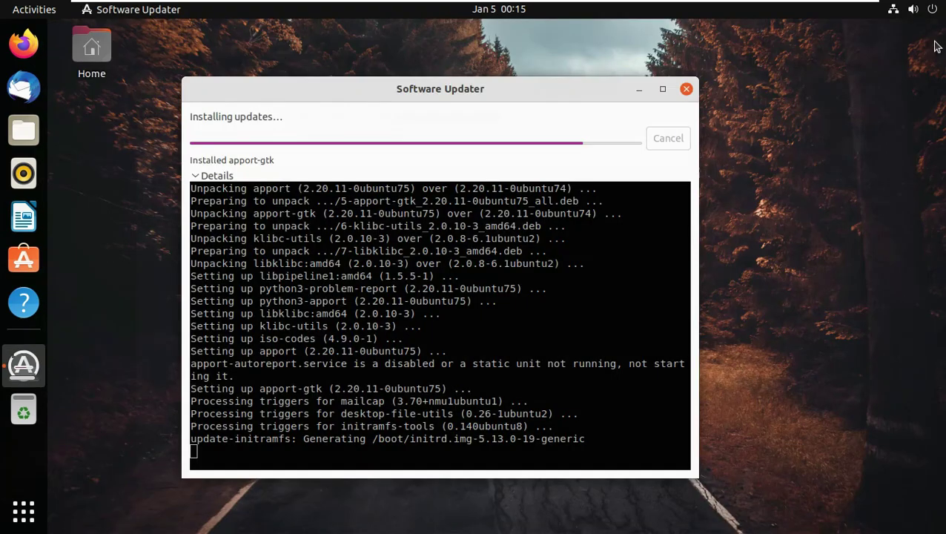
Step: Launch Terminal from the application grid
{"action": "left_click", "coordinate": [23, 510]}
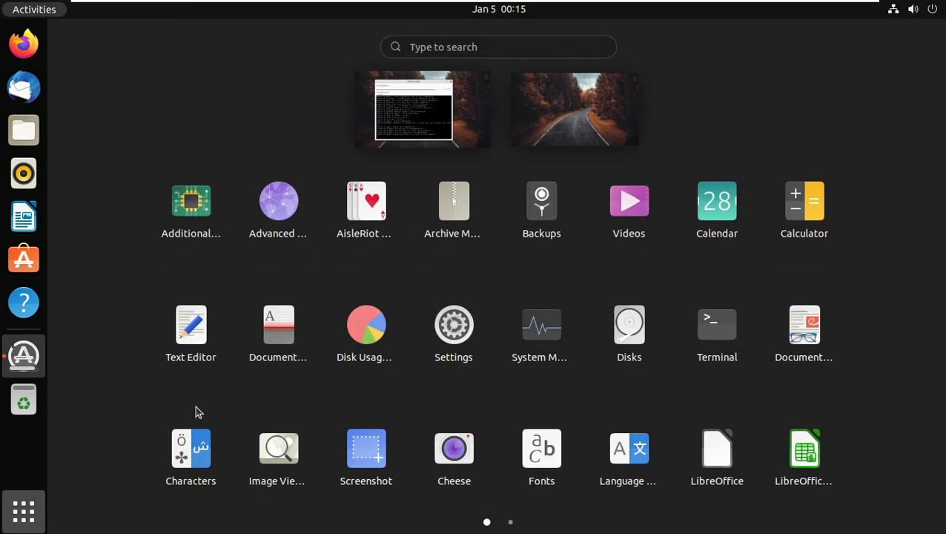
{"action": "scroll", "coordinate": [608, 284], "scroll_direction": "down", "scroll_amount": 1}
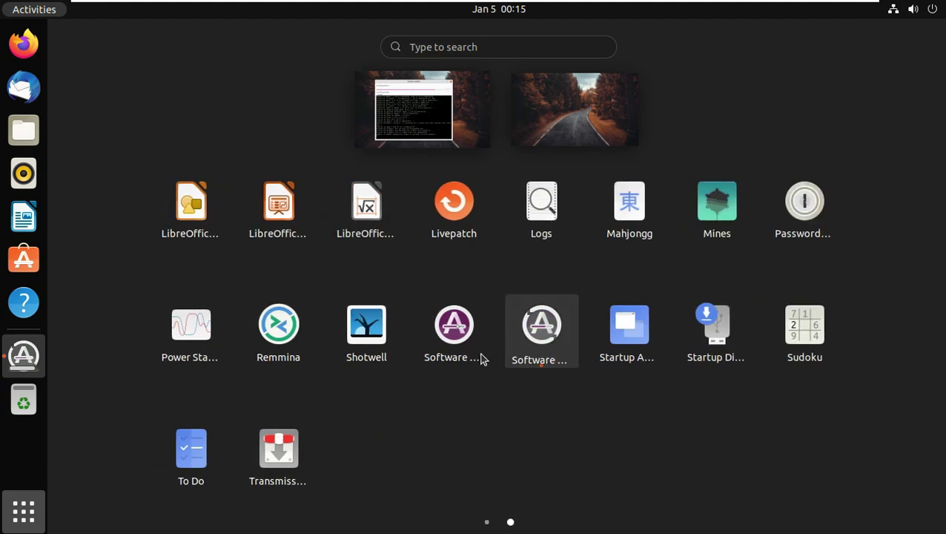
{"action": "scroll", "coordinate": [408, 392], "scroll_direction": "up", "scroll_amount": 1}
{"action": "left_click", "coordinate": [95, 348]}
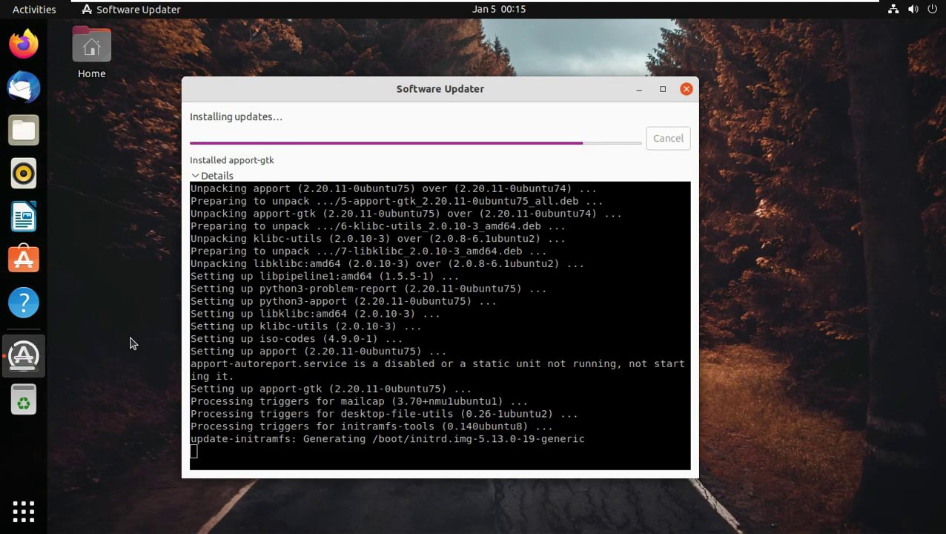
{"action": "left_click", "coordinate": [23, 510]}
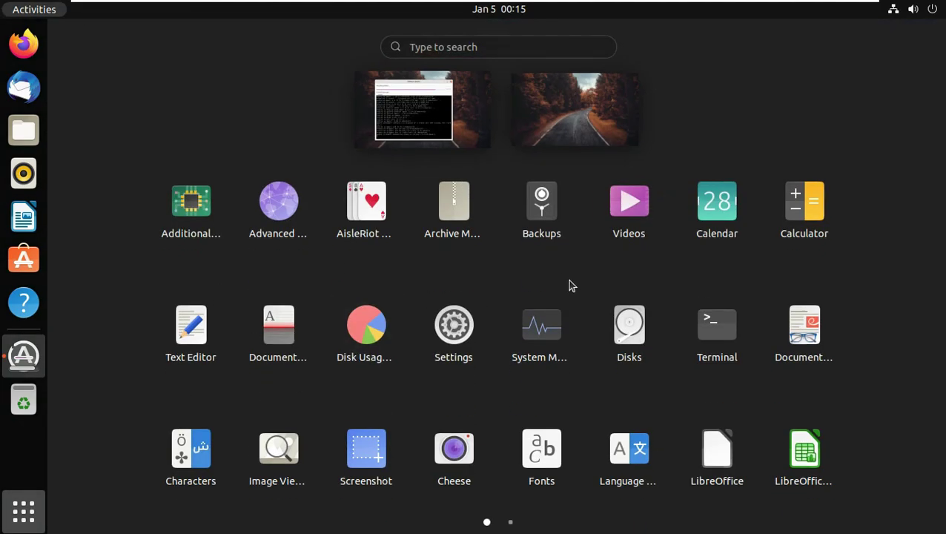
{"action": "left_click", "coordinate": [716, 341]}
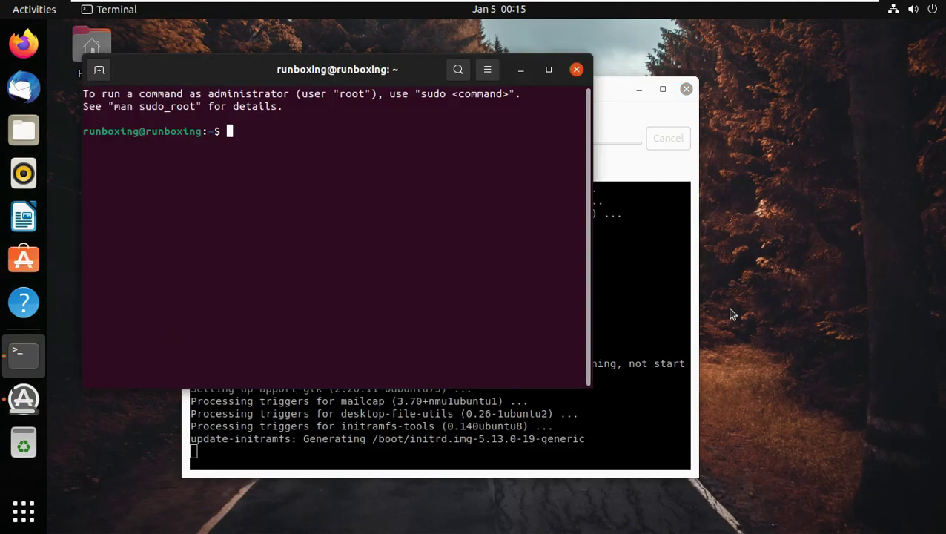
Step: Maximize Terminal and run neofetch, which suggests an install command because it is missing
{"action": "left_click", "coordinate": [548, 69]}
{"action": "type", "text": "neofetch"}
{"action": "key", "text": "Return"}
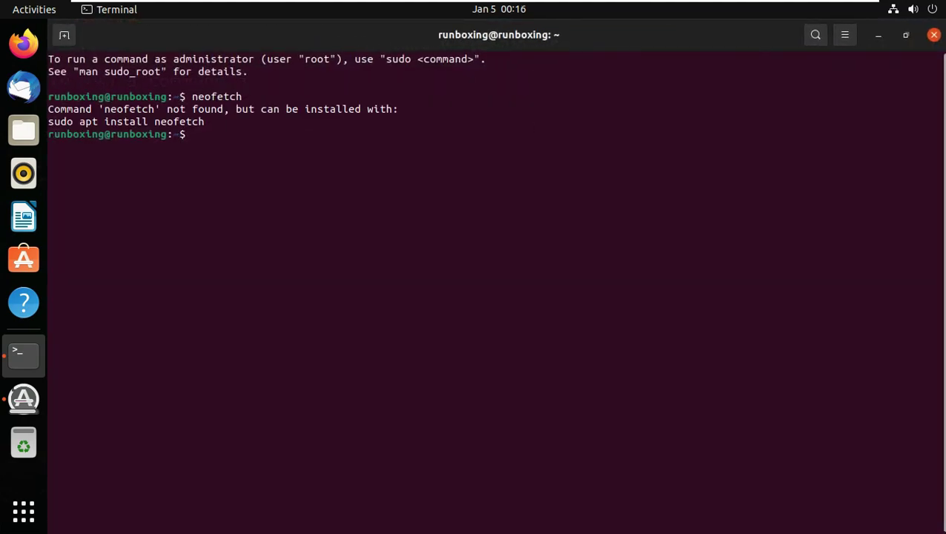
{"action": "left_click_drag", "start_coordinate": [205, 122], "coordinate": [48, 121]}
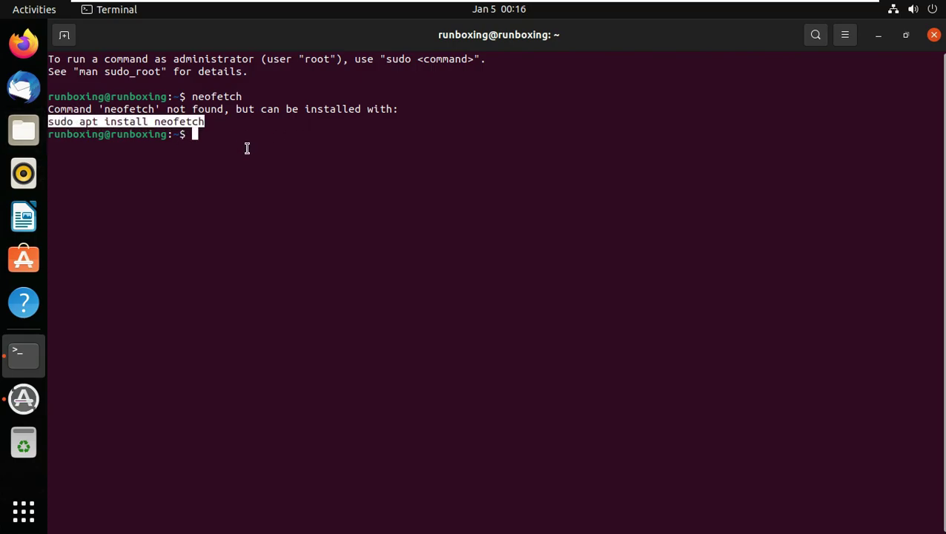
{"action": "left_click", "coordinate": [218, 128]}
{"action": "left_click_drag", "start_coordinate": [205, 122], "coordinate": [51, 122]}
{"action": "key", "text": "ctrl+c"}
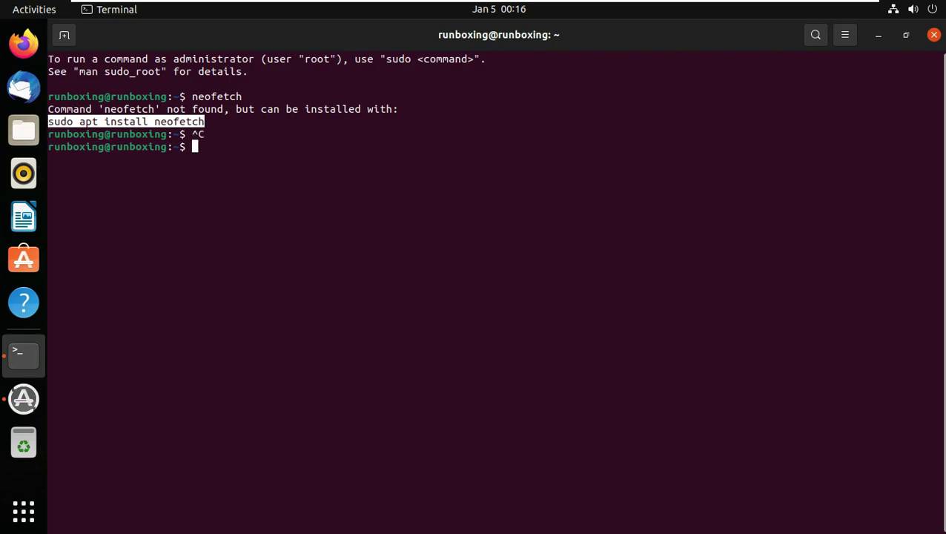
{"action": "left_click", "coordinate": [192, 148]}
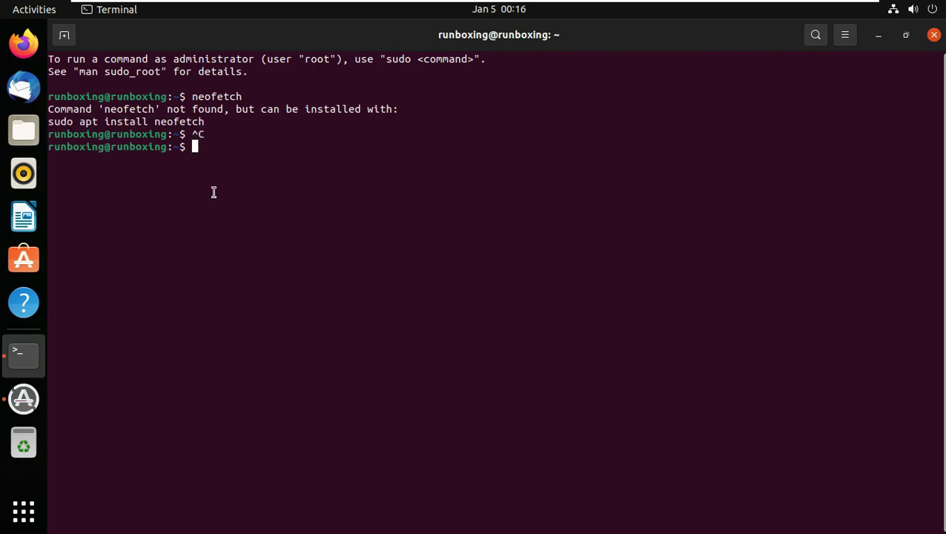
Step: Copy and run sudo apt install neofetch, enter the password, and confirm with y
{"action": "left_click_drag", "start_coordinate": [207, 122], "coordinate": [48, 121]}
{"action": "right_click", "coordinate": [52, 122]}
{"action": "left_click", "coordinate": [93, 136]}
{"action": "right_click", "coordinate": [197, 144]}
{"action": "left_click", "coordinate": [243, 192]}
{"action": "key", "text": "Return"}
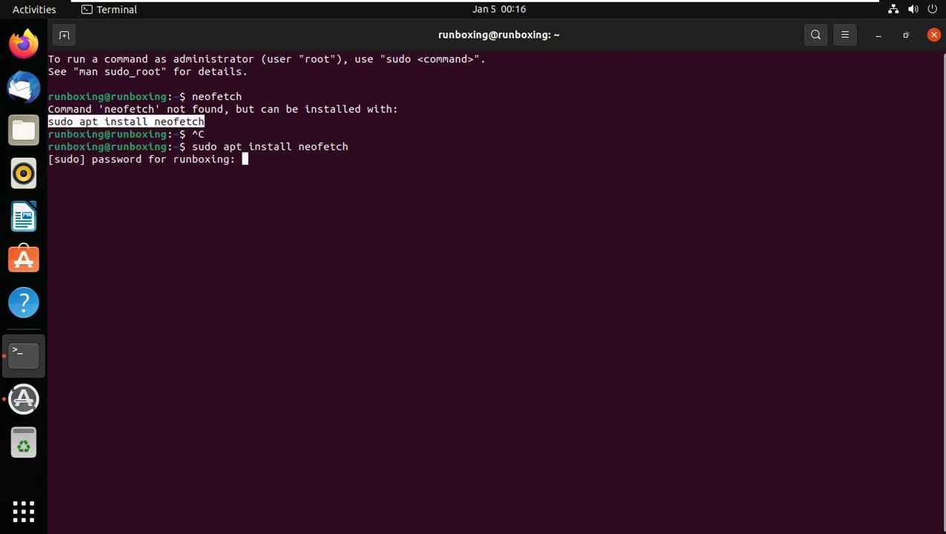
{"action": "key", "text": "Return"}
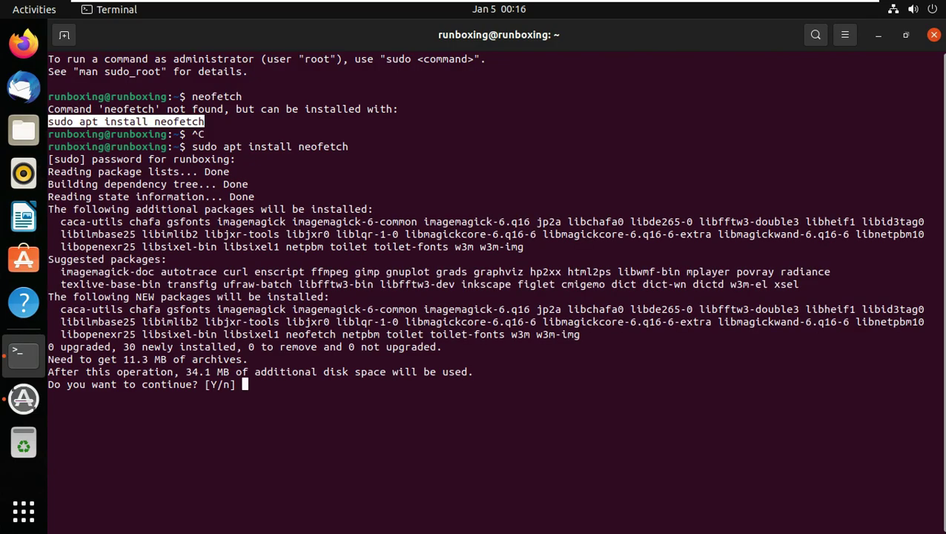
{"action": "type", "text": "y"}
{"action": "key", "text": "Return"}
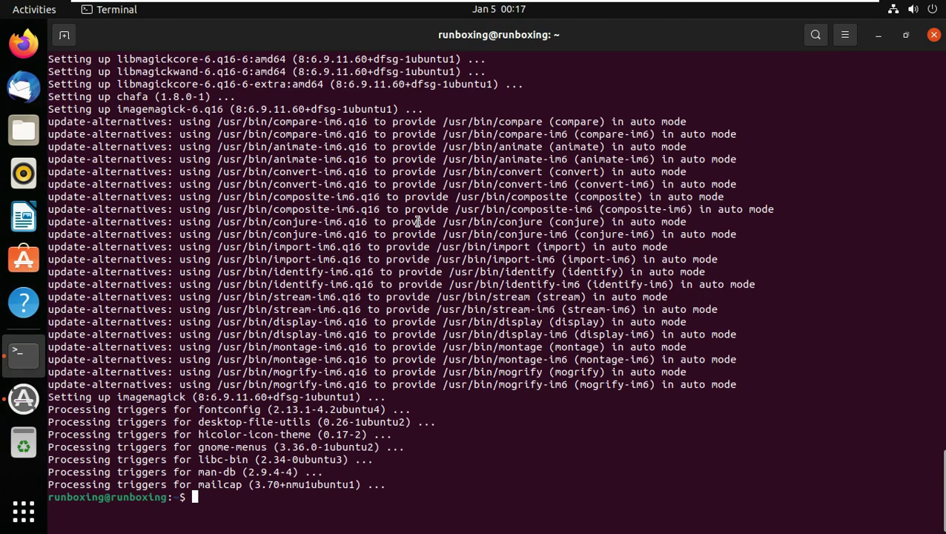
Step: Run neofetch and select the OS description and the DE: GNOME 40.5 line
{"action": "type", "text": "neofetch"}
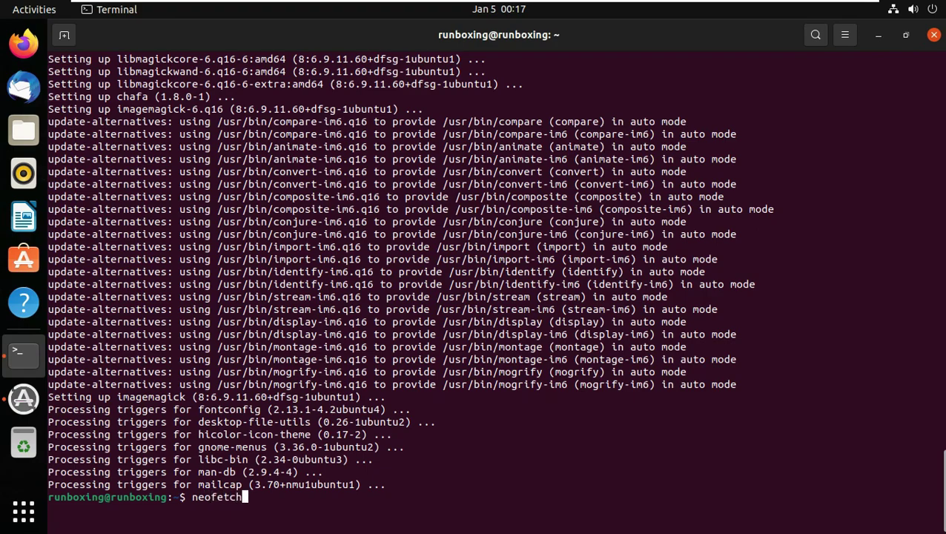
{"action": "key", "text": "Return"}
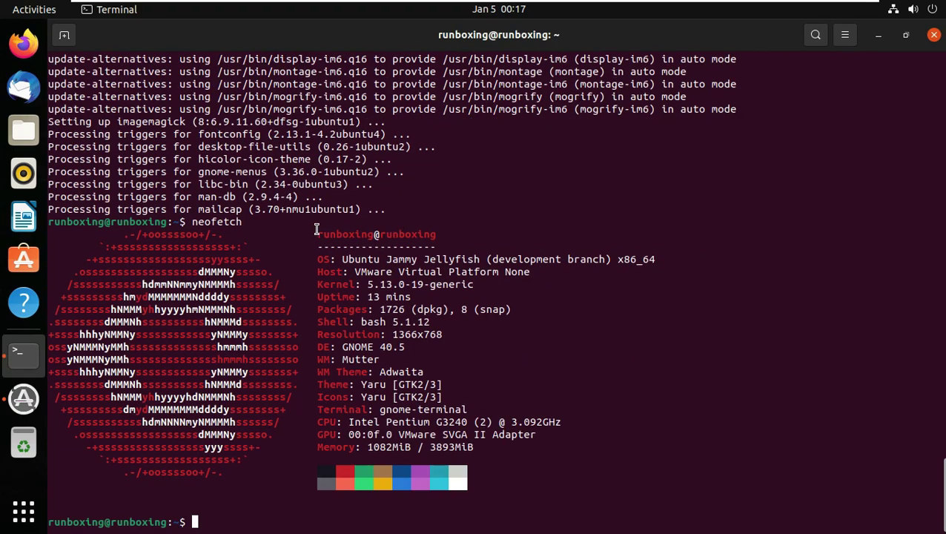
{"action": "left_click_drag", "start_coordinate": [342, 259], "coordinate": [660, 260]}
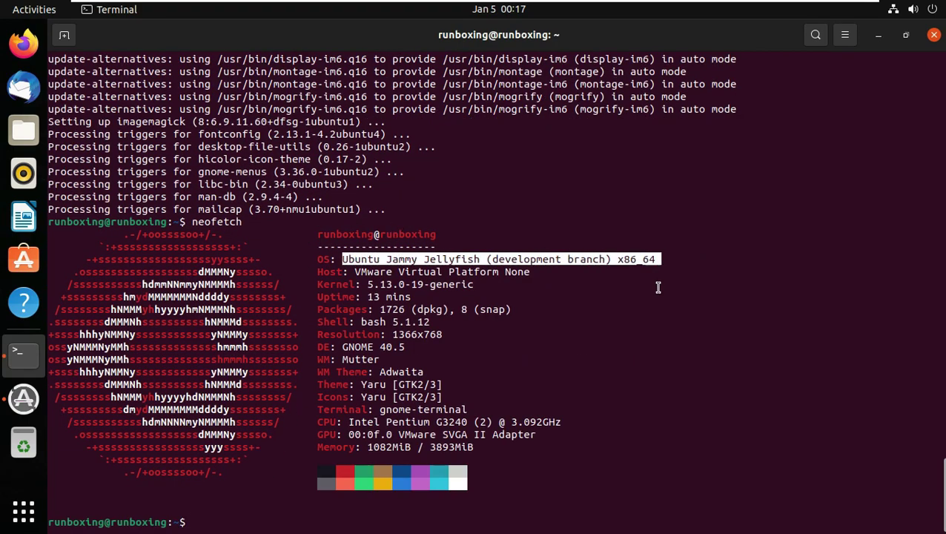
{"action": "triple_click", "coordinate": [479, 350]}
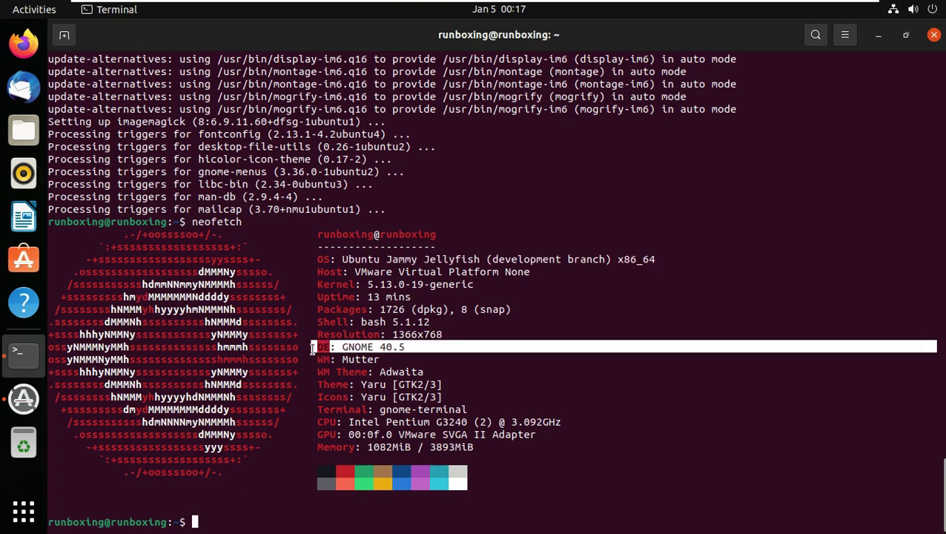
Step: View Terminal's About info and its version line, then close Terminal
{"action": "left_click", "coordinate": [845, 35]}
{"action": "left_click", "coordinate": [797, 226]}
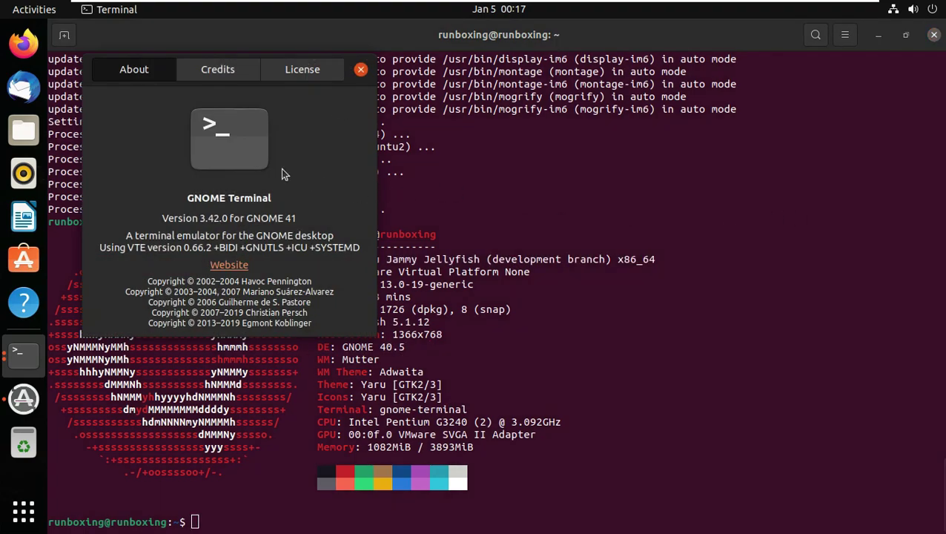
{"action": "triple_click", "coordinate": [163, 218]}
{"action": "left_click", "coordinate": [360, 69]}
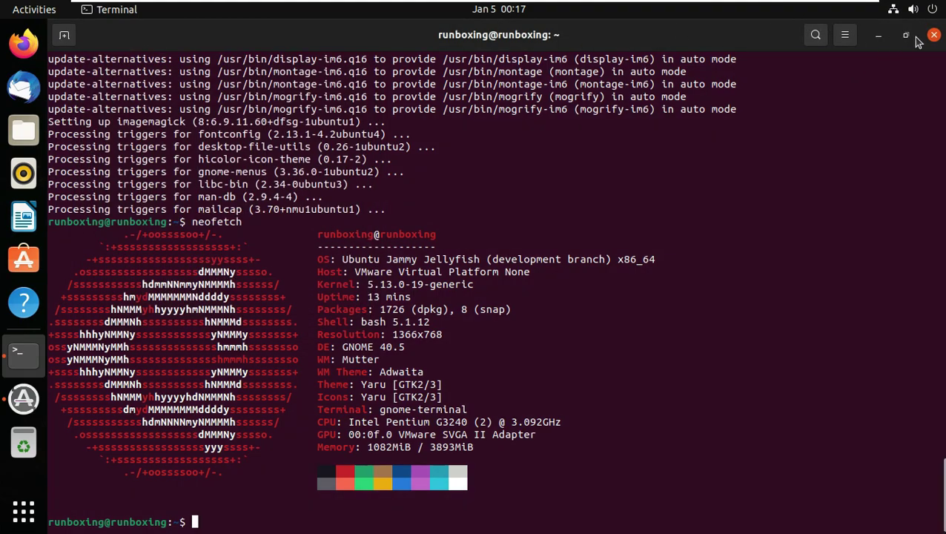
{"action": "left_click", "coordinate": [934, 35]}
{"action": "left_click", "coordinate": [915, 12]}
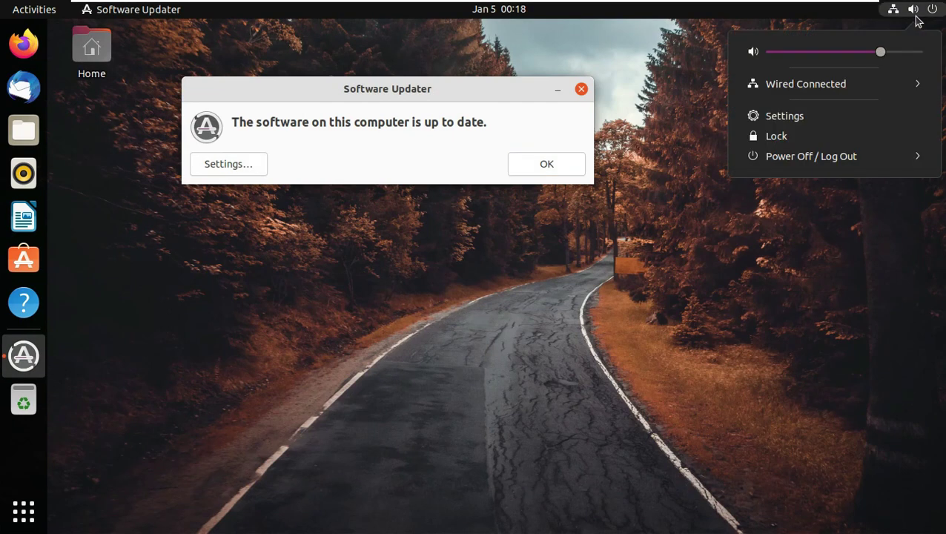
Step: Dismiss the software-is-up-to-date notice and page through the application grid
{"action": "left_click", "coordinate": [832, 210]}
{"action": "left_click", "coordinate": [547, 164]}
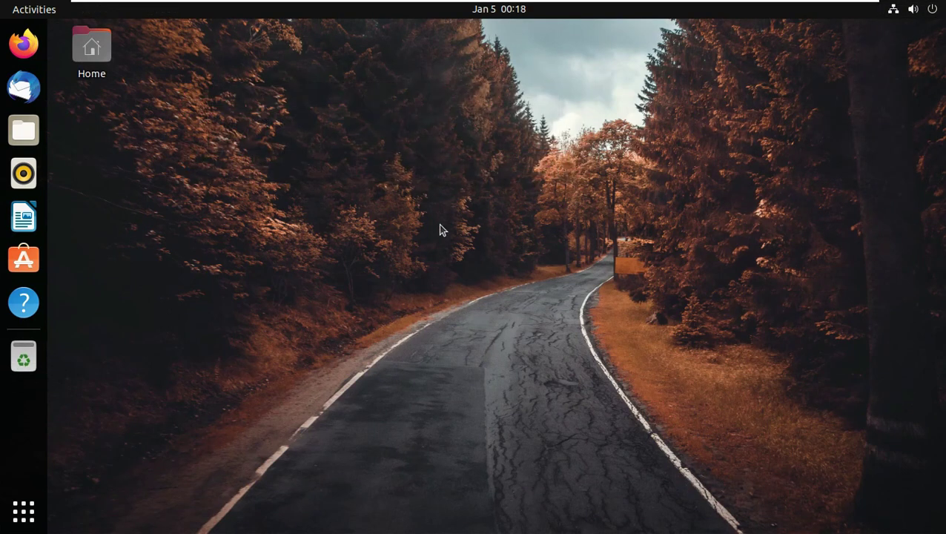
{"action": "left_click", "coordinate": [23, 510]}
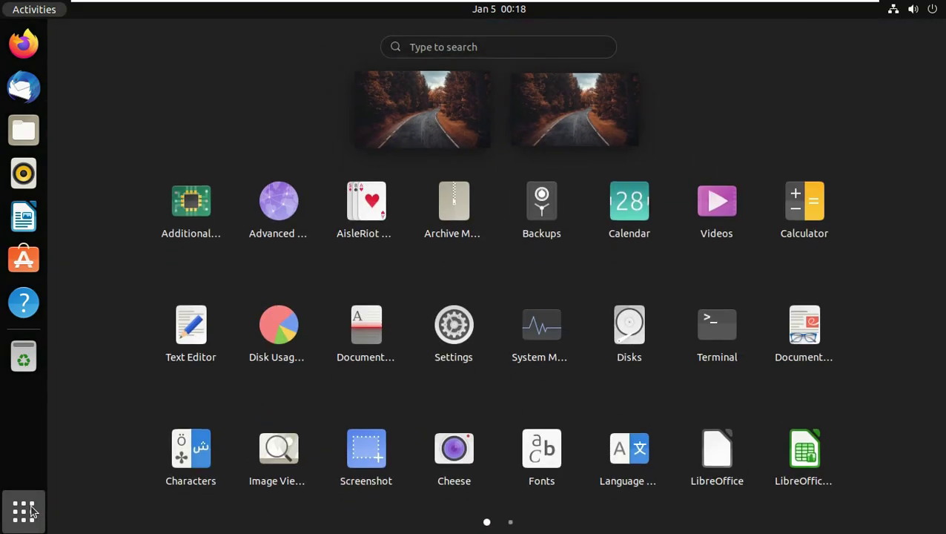
{"action": "scroll", "coordinate": [559, 375], "scroll_direction": "down", "scroll_amount": 1}
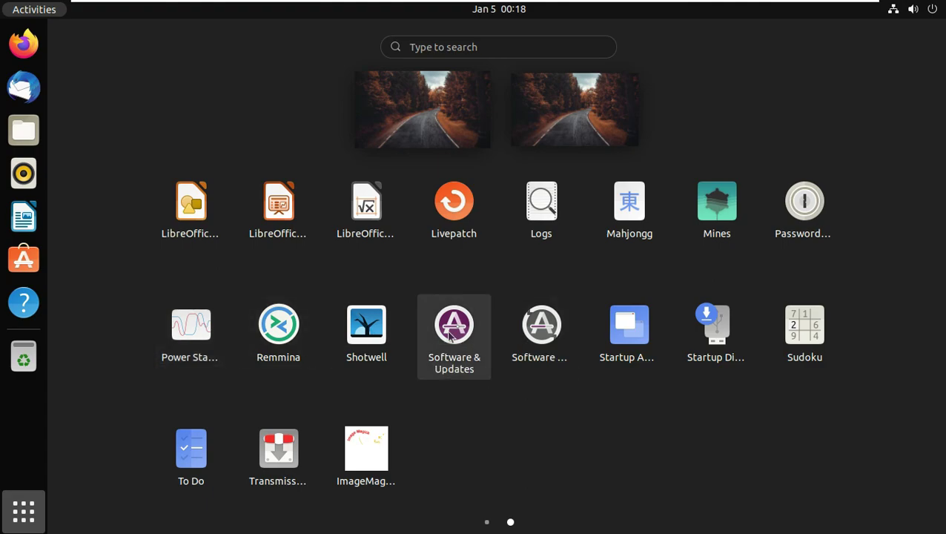
{"action": "scroll", "coordinate": [311, 441], "scroll_direction": "up", "scroll_amount": 1}
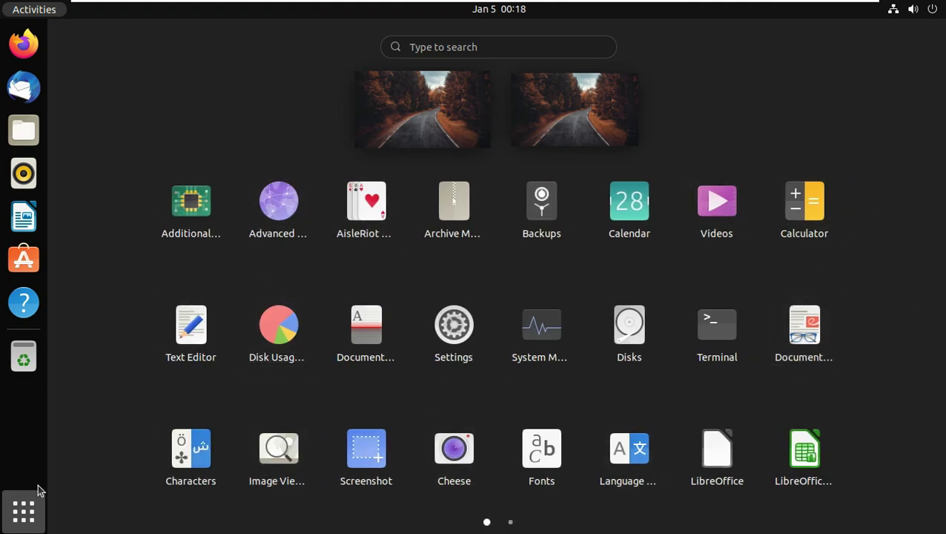
{"action": "left_click", "coordinate": [37, 495]}
Step: Launch Ubuntu Software and look at the system menu's power off and log out options
{"action": "left_click", "coordinate": [23, 259]}
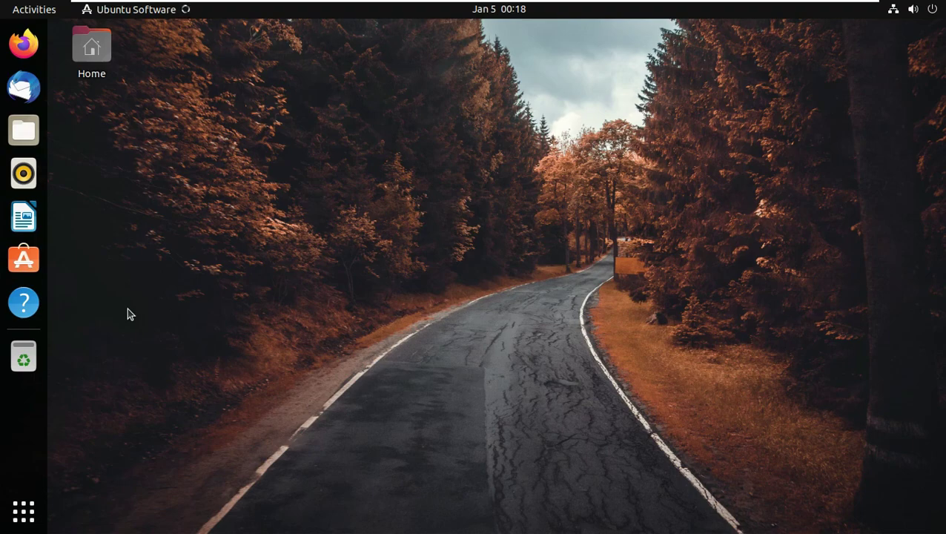
{"action": "left_click", "coordinate": [497, 10]}
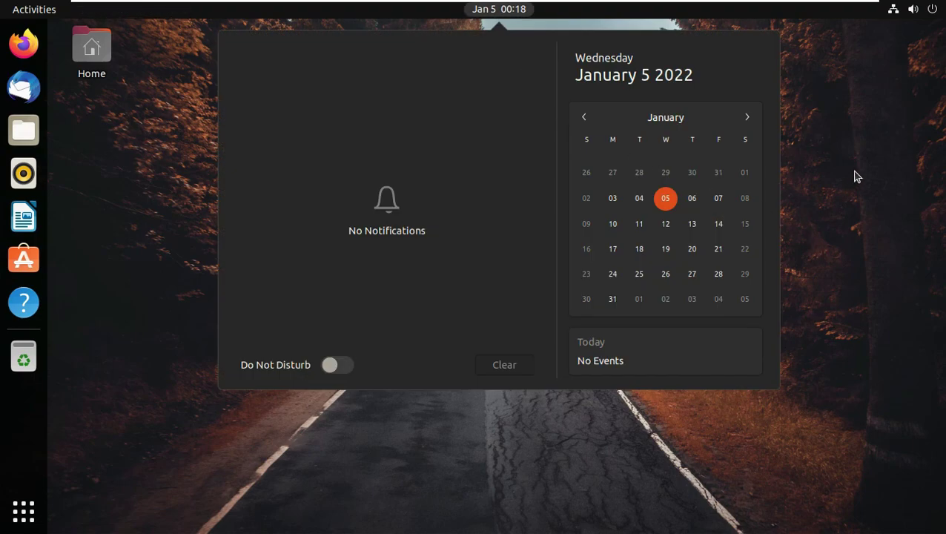
{"action": "left_click", "coordinate": [913, 8]}
{"action": "left_click", "coordinate": [916, 156]}
{"action": "left_click", "coordinate": [825, 374]}
Step: Launch Firefox from the dock and reopen the application grid
{"action": "left_click", "coordinate": [23, 510]}
{"action": "left_click", "coordinate": [32, 510]}
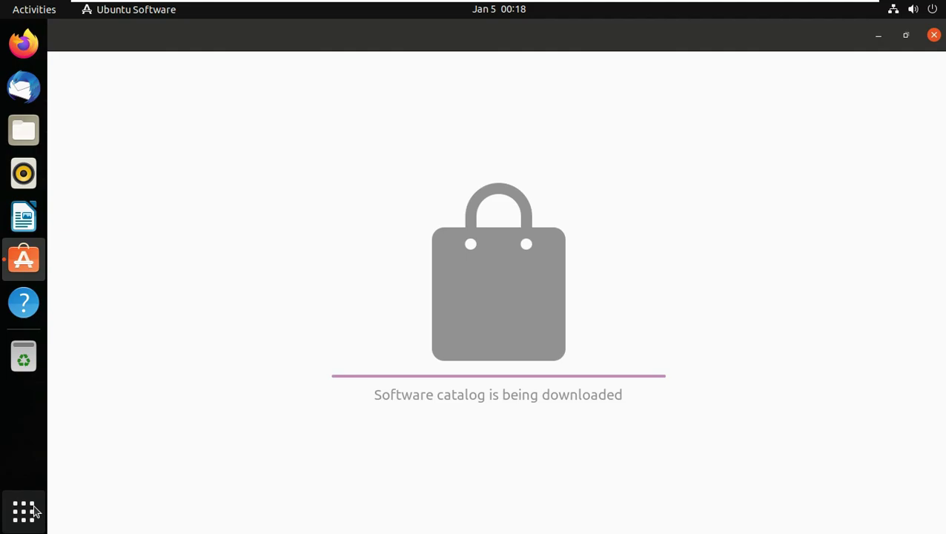
{"action": "left_click", "coordinate": [23, 45]}
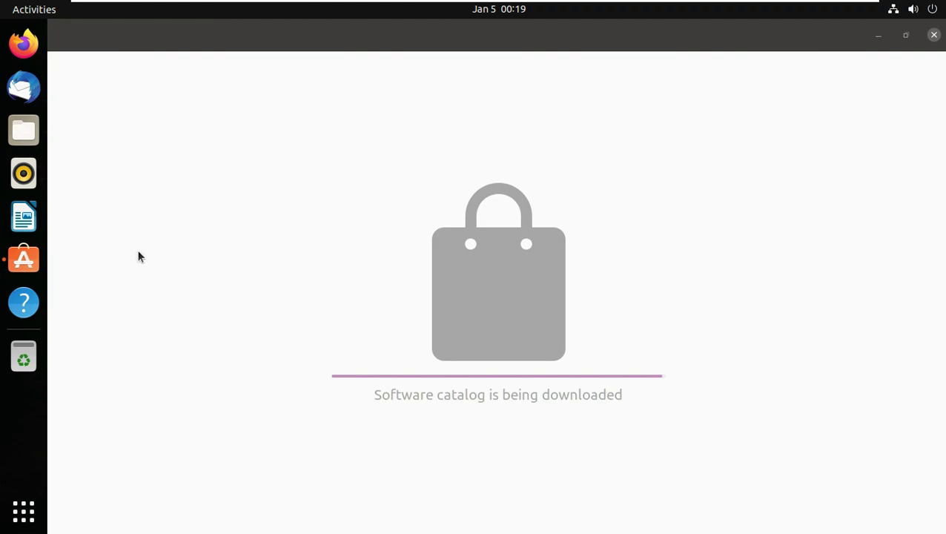
{"action": "left_click", "coordinate": [23, 510]}
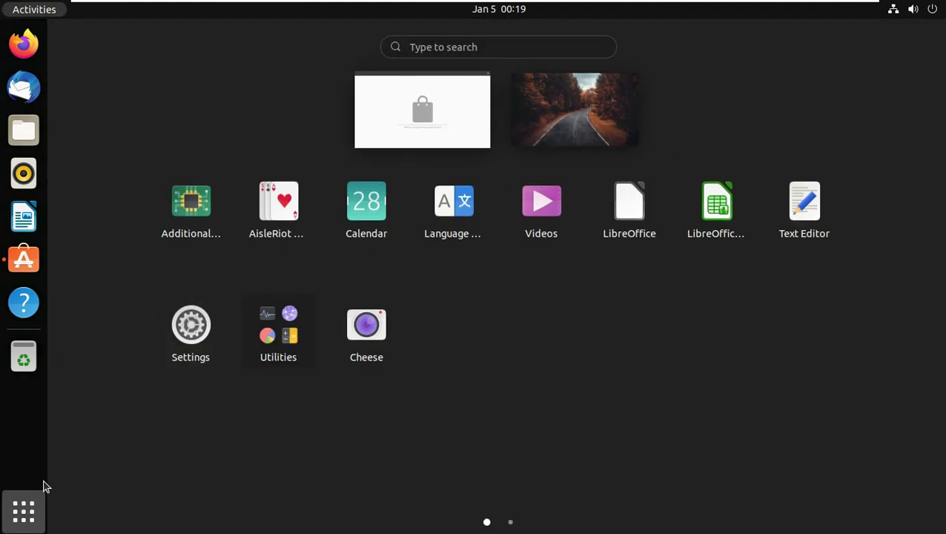
Step: Browse the Utilities folder in the application grid, then return to the window overview
{"action": "left_click", "coordinate": [43, 495]}
{"action": "left_click", "coordinate": [23, 510]}
{"action": "left_click", "coordinate": [269, 352]}
{"action": "scroll", "coordinate": [517, 274], "scroll_direction": "down", "scroll_amount": 1}
{"action": "left_click", "coordinate": [787, 412]}
{"action": "left_click", "coordinate": [23, 510]}
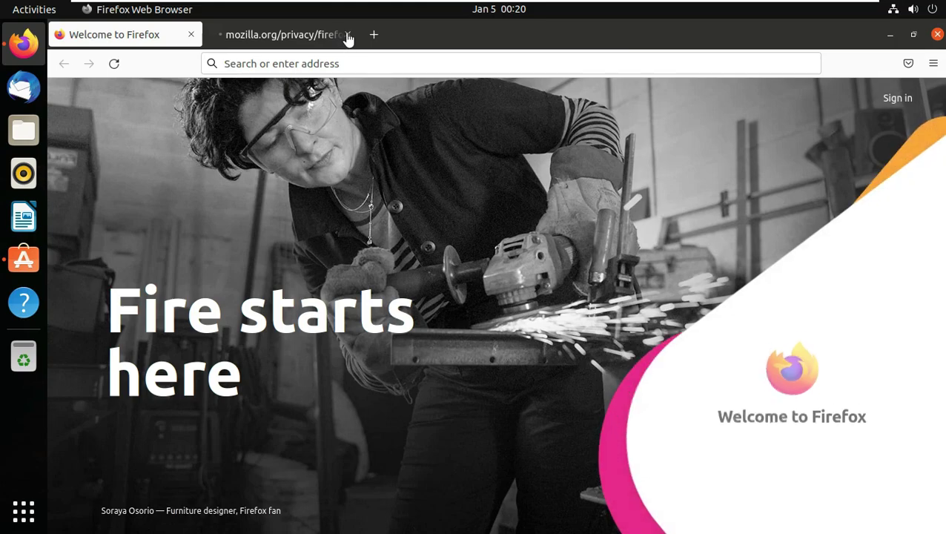
Step: Close the privacy-notice tab and check About Firefox, which reports version 95.0.2
{"action": "left_click", "coordinate": [348, 35]}
{"action": "left_click", "coordinate": [932, 65]}
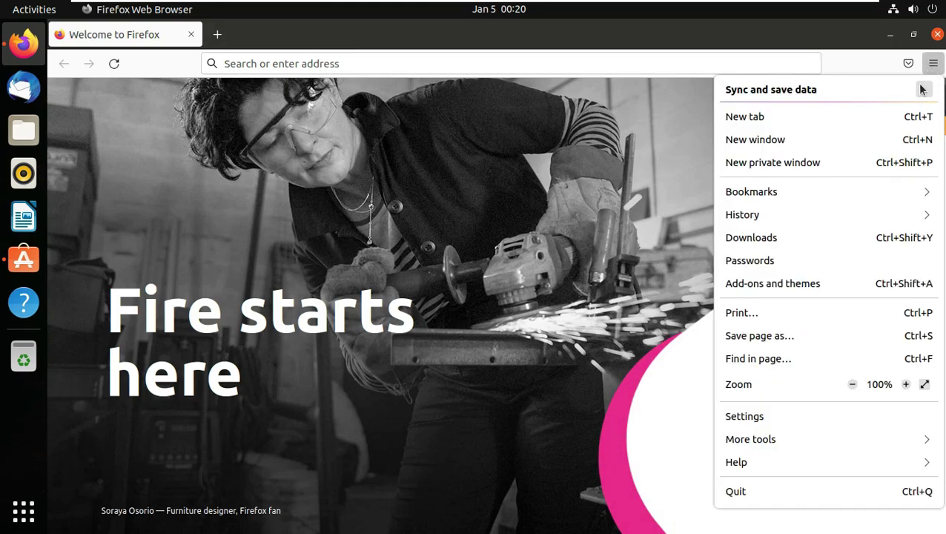
{"action": "left_click", "coordinate": [765, 457]}
{"action": "left_click", "coordinate": [768, 246]}
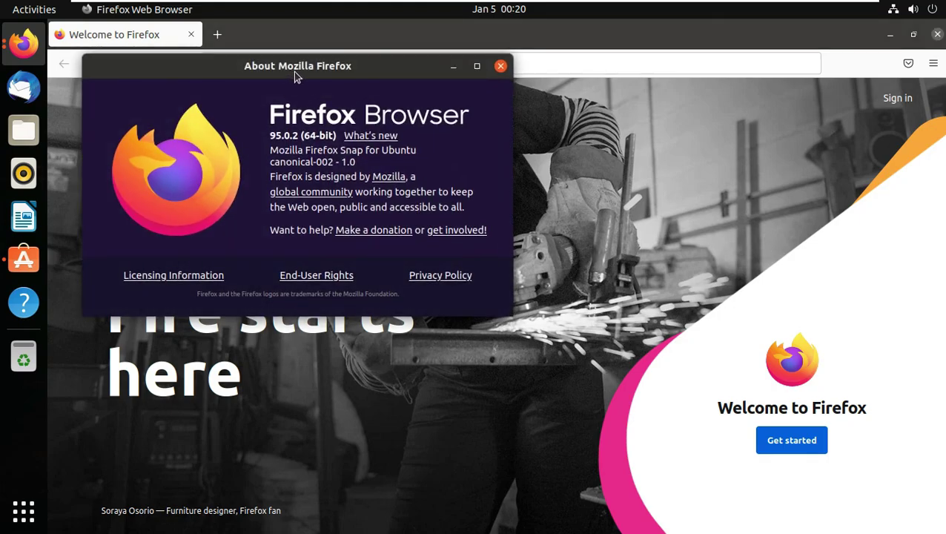
{"action": "left_click_drag", "start_coordinate": [293, 74], "coordinate": [432, 155]}
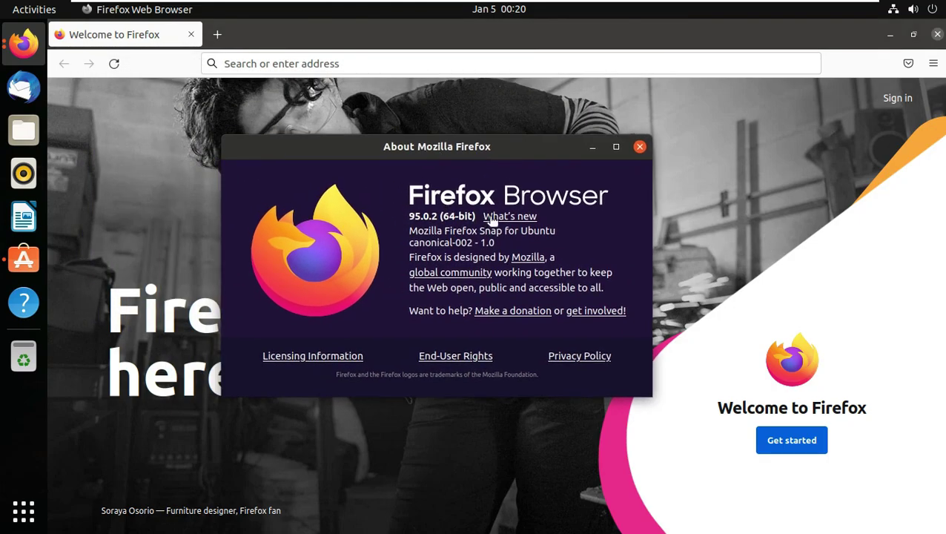
{"action": "left_click", "coordinate": [640, 147]}
Step: Open the 9to5Linux YouTube channel, and in a new tab search Google for 'ubuntu 22'
{"action": "left_click", "coordinate": [485, 66]}
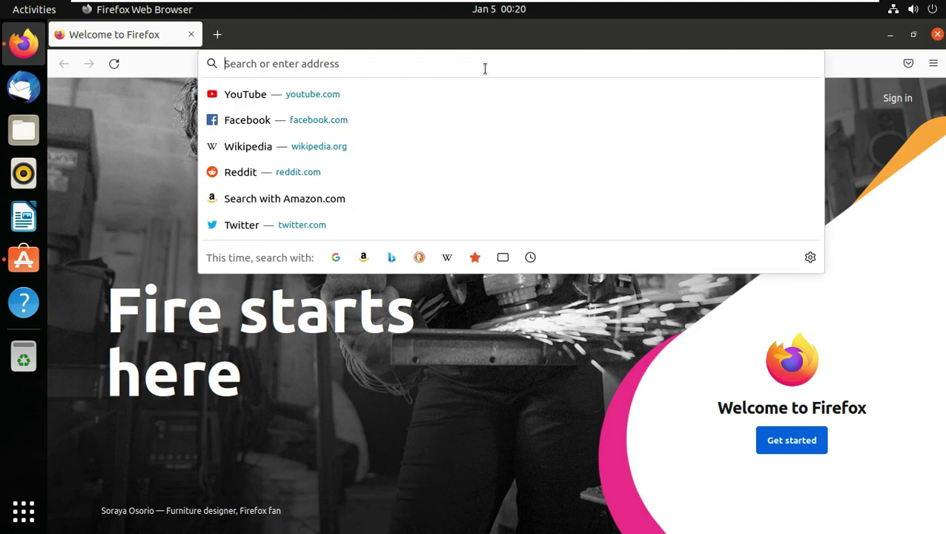
{"action": "type", "text": "youtube"}
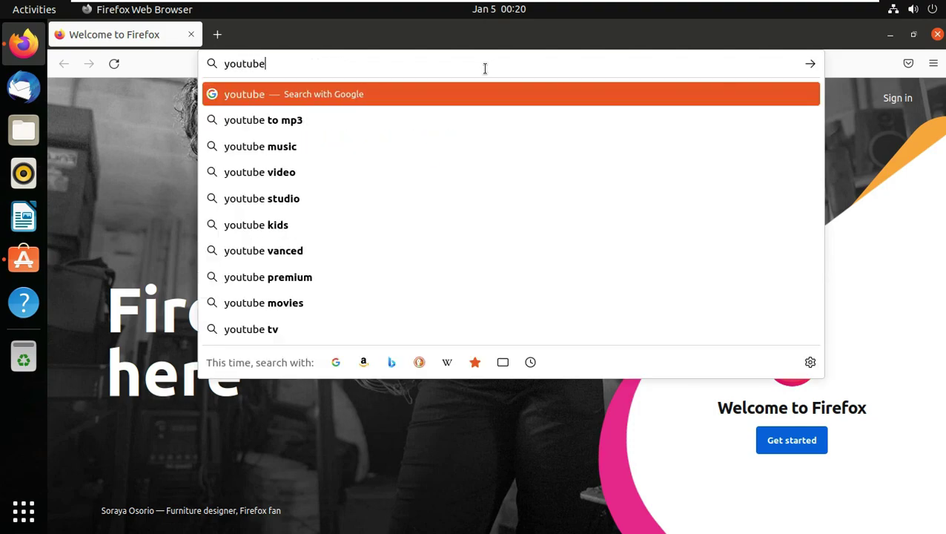
{"action": "type", "text": ".com/9to5linux"}
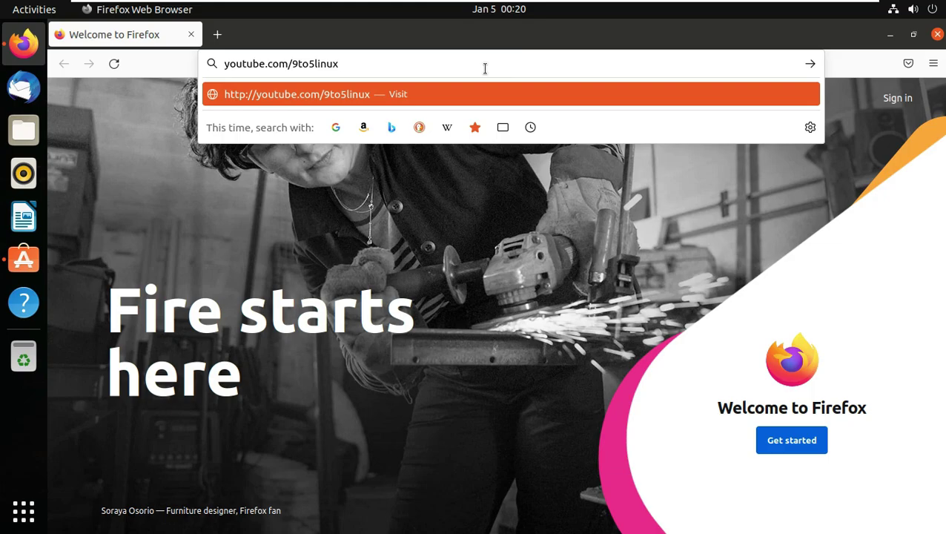
{"action": "key", "text": "Return"}
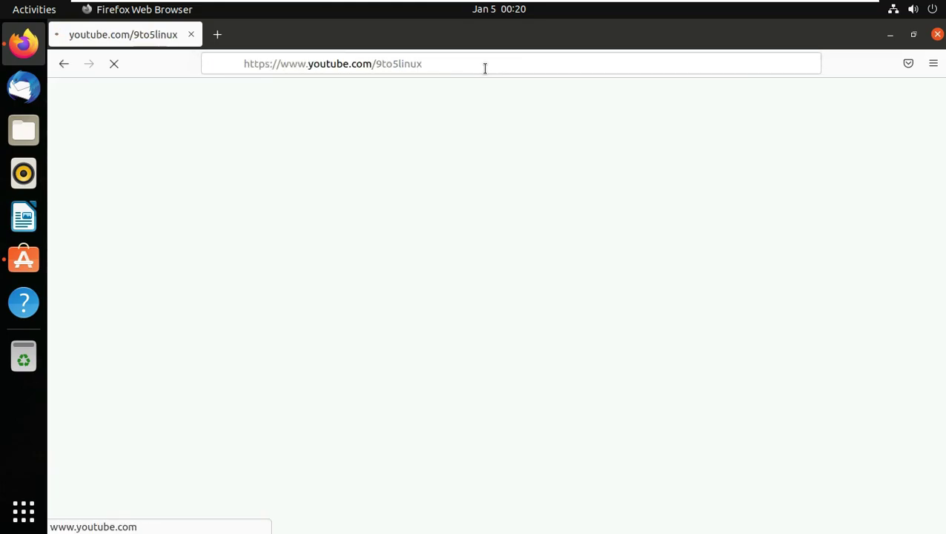
{"action": "left_click", "coordinate": [217, 35]}
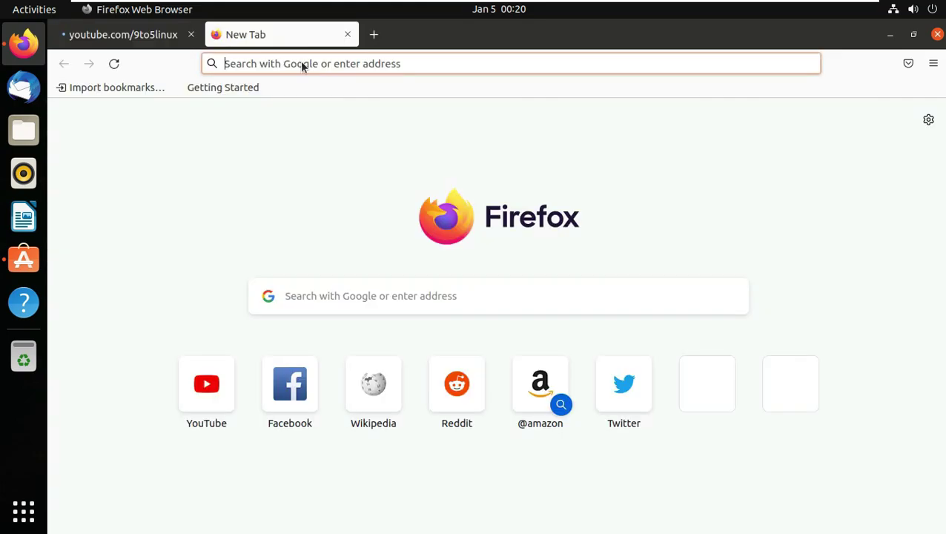
{"action": "left_click", "coordinate": [301, 64]}
{"action": "type", "text": "ubuntu 22"}
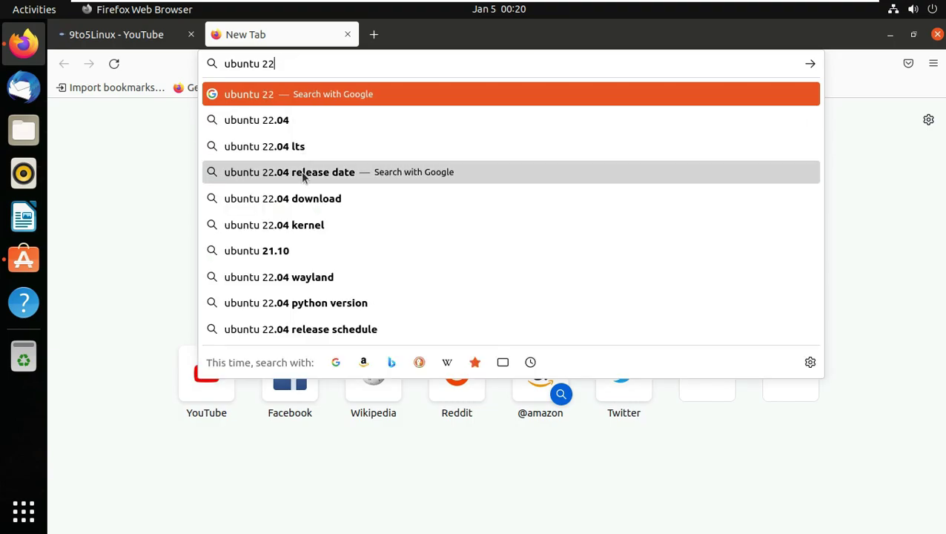
{"action": "key", "text": "Return"}
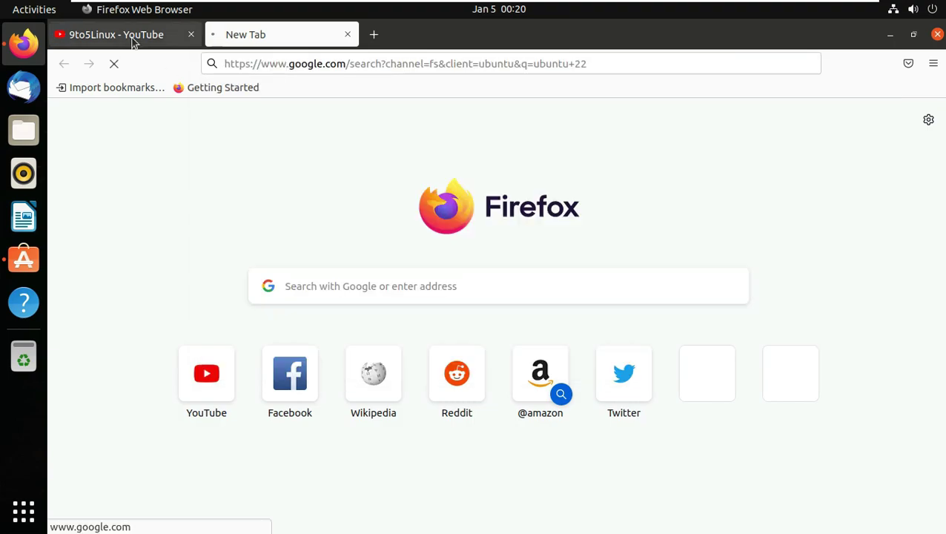
Step: Dismiss the subscribe sign-in prompt and read the 9to5Linux About page's upload schedule
{"action": "left_click", "coordinate": [132, 35]}
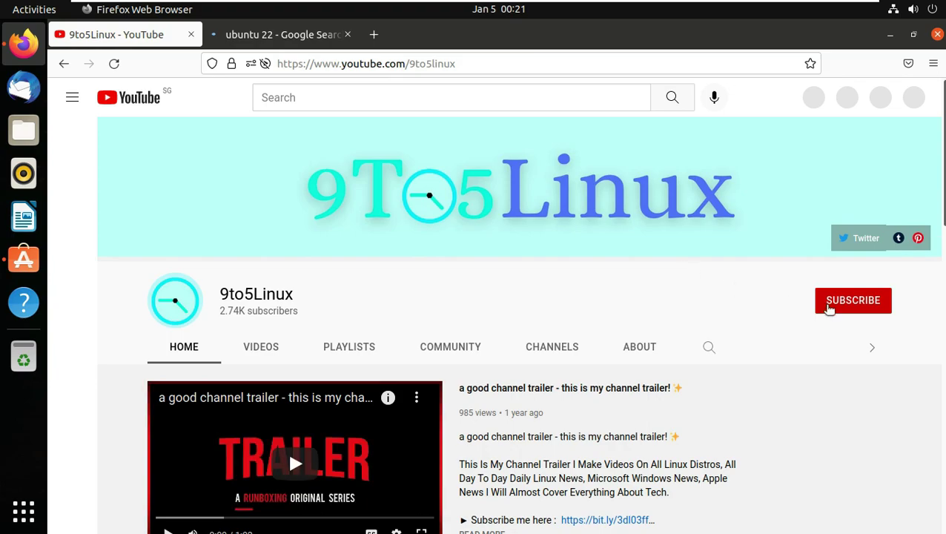
{"action": "left_click", "coordinate": [828, 309]}
{"action": "left_click", "coordinate": [349, 285]}
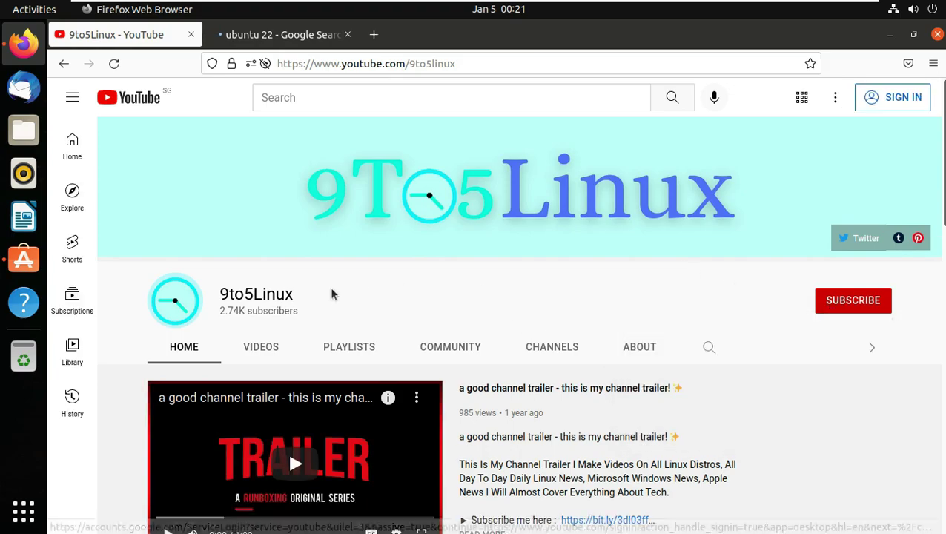
{"action": "double_click", "coordinate": [238, 295]}
{"action": "left_click", "coordinate": [642, 349]}
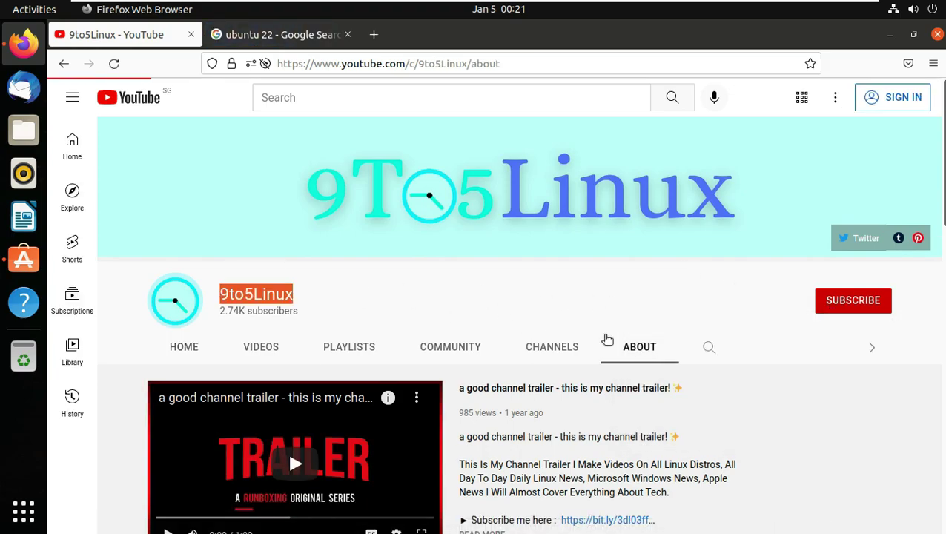
{"action": "scroll", "coordinate": [582, 326], "scroll_direction": "down", "scroll_amount": 2}
{"action": "left_click_drag", "start_coordinate": [201, 286], "coordinate": [495, 285]}
{"action": "scroll", "coordinate": [297, 282], "scroll_direction": "down", "scroll_amount": 3}
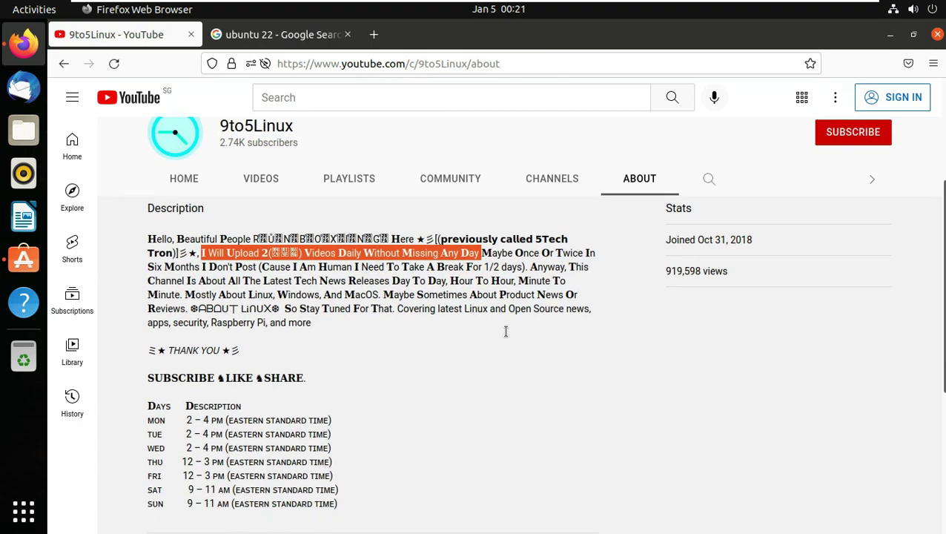
{"action": "left_click_drag", "start_coordinate": [186, 278], "coordinate": [347, 381]}
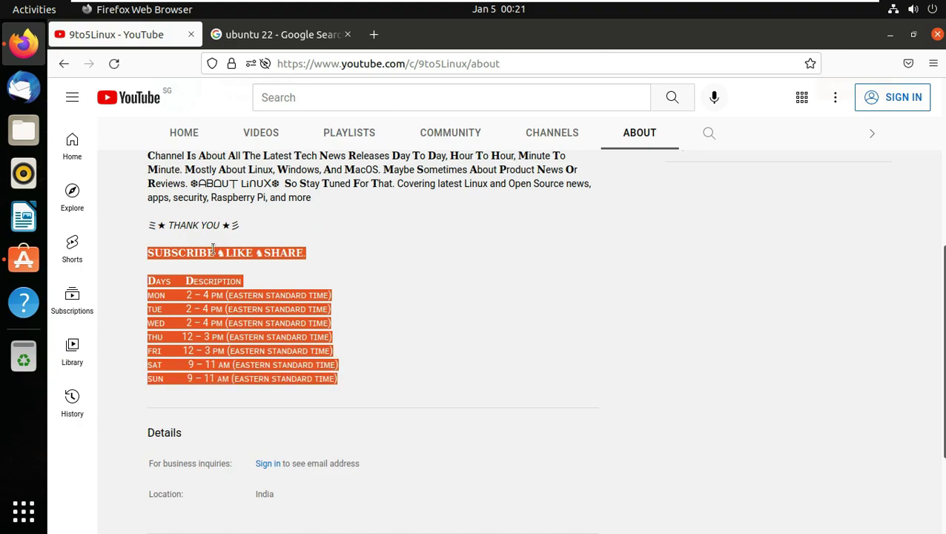
{"action": "scroll", "coordinate": [513, 299], "scroll_direction": "up", "scroll_amount": 6}
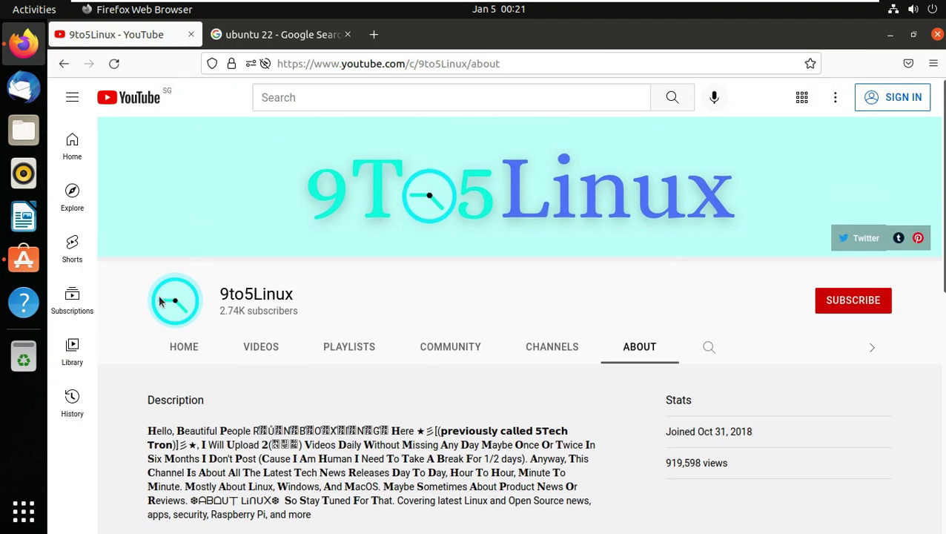
{"action": "left_click", "coordinate": [23, 510]}
{"action": "key", "text": "Escape"}
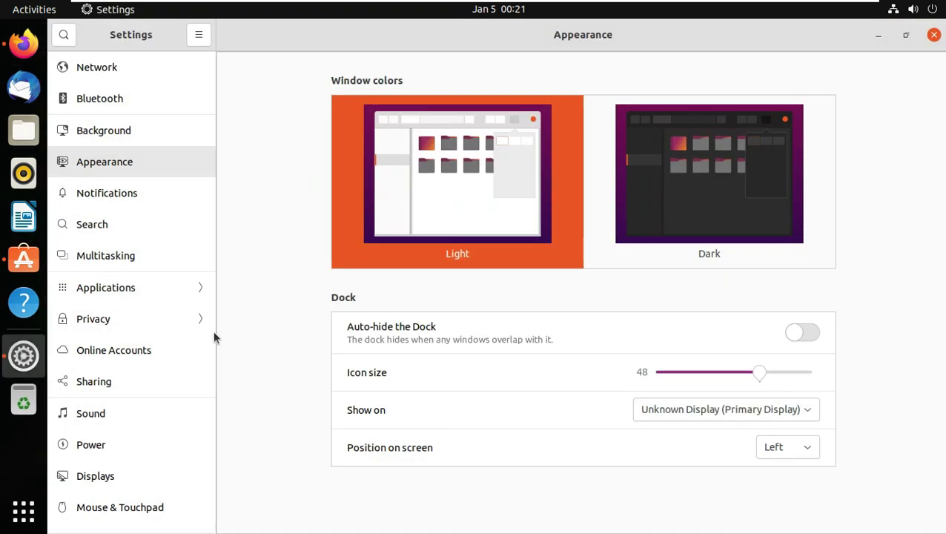
{"action": "scroll", "coordinate": [150, 490], "scroll_direction": "down", "scroll_amount": 5}
{"action": "left_click", "coordinate": [143, 514]}
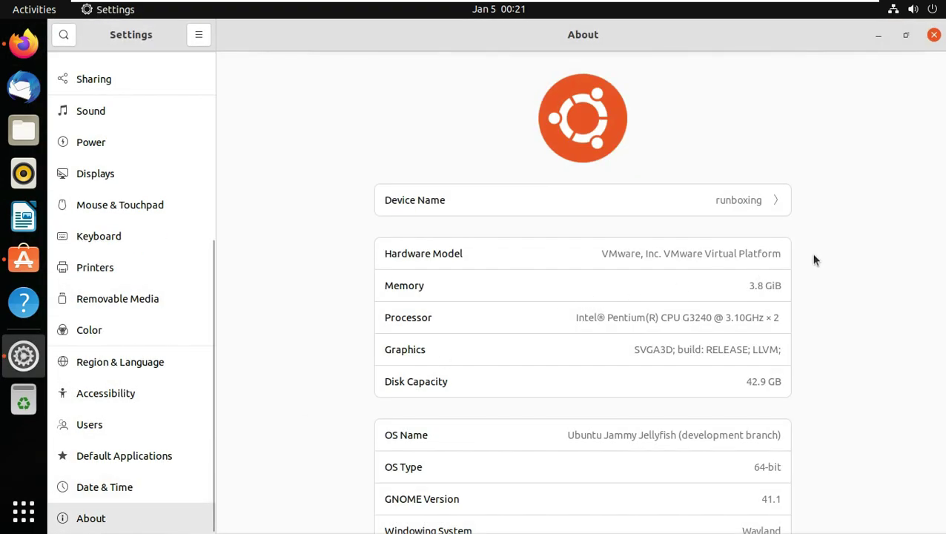
{"action": "scroll", "coordinate": [814, 254], "scroll_direction": "down", "scroll_amount": 2}
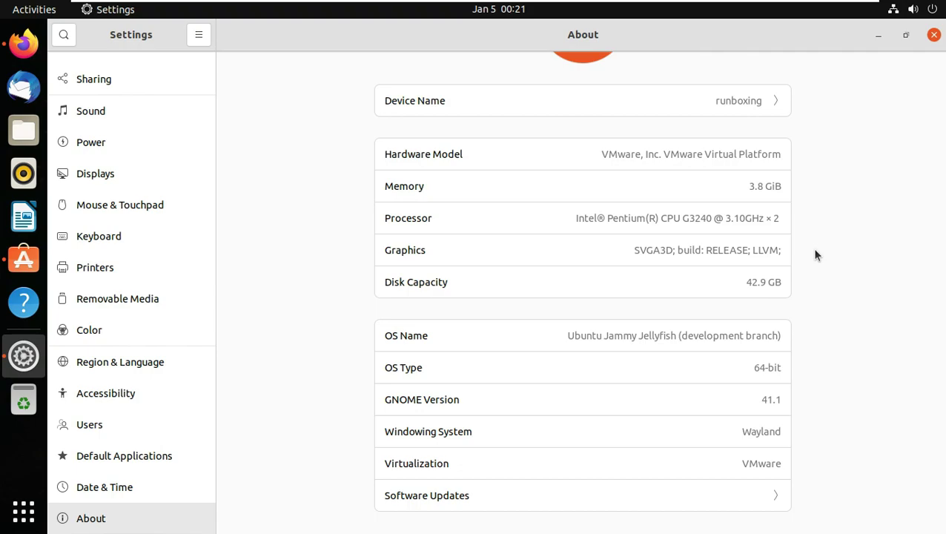
{"action": "scroll", "coordinate": [815, 255], "scroll_direction": "up", "scroll_amount": 2}
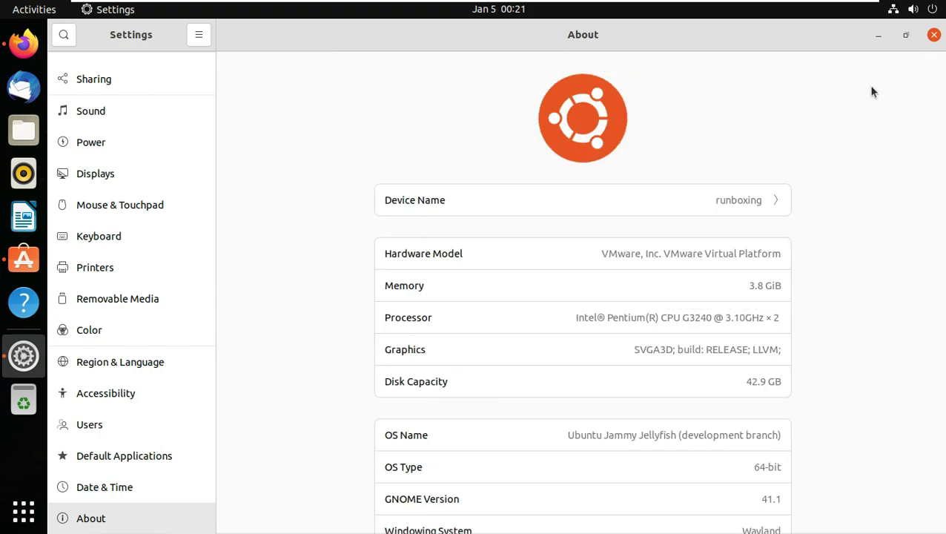
{"action": "left_click", "coordinate": [933, 35]}
Step: Change the Google query to 'ubuntu jammy jellyfish' and run the search
{"action": "left_click", "coordinate": [311, 34]}
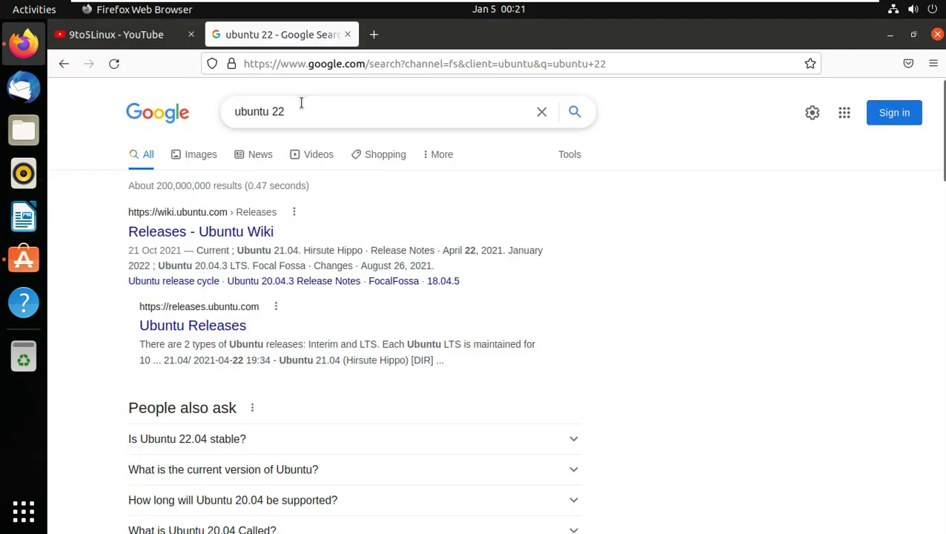
{"action": "double_click", "coordinate": [275, 112]}
{"action": "type", "text": "j"}
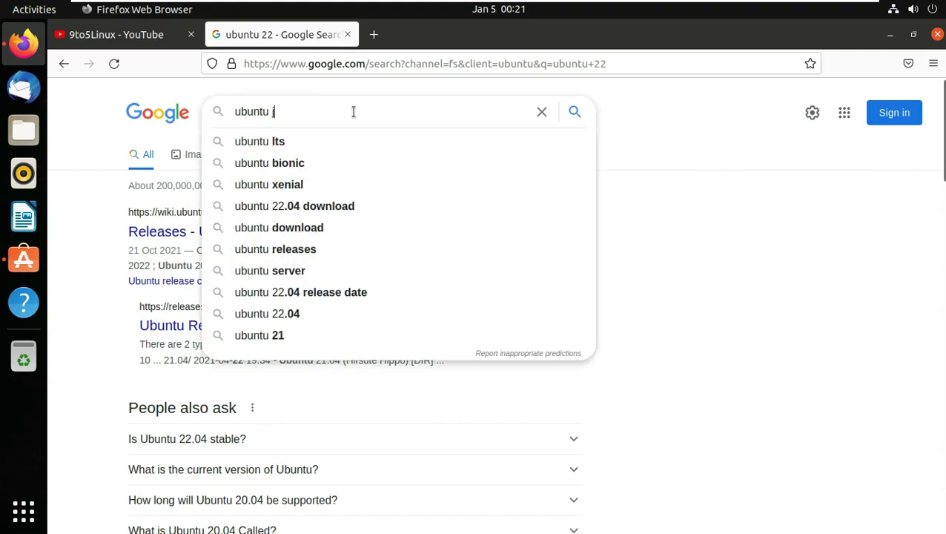
{"action": "type", "text": "ammy"}
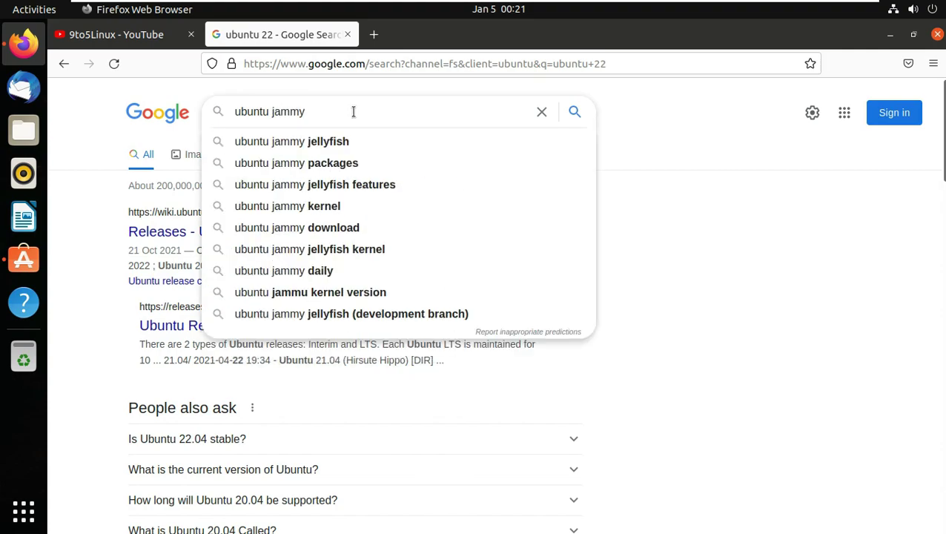
{"action": "left_click", "coordinate": [349, 137]}
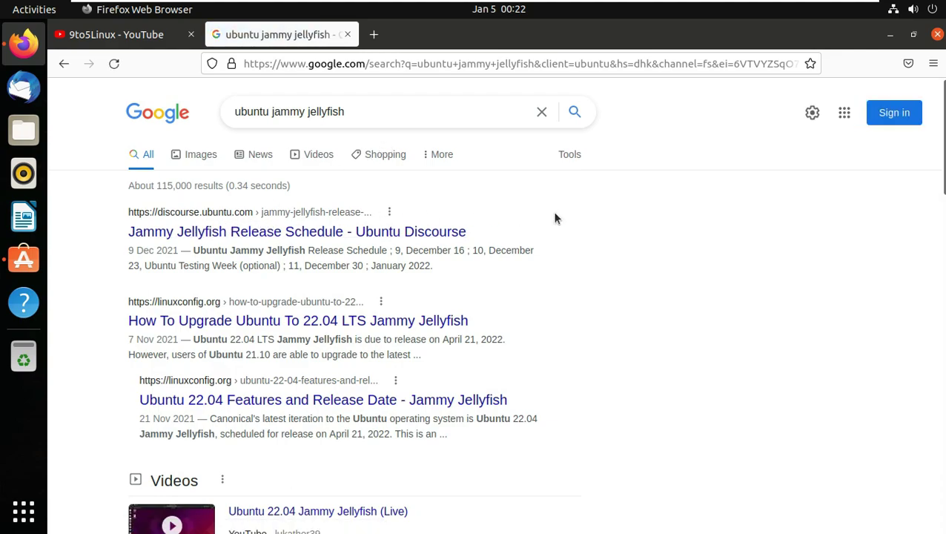
{"action": "scroll", "coordinate": [507, 224], "scroll_direction": "down", "scroll_amount": 7}
{"action": "scroll", "coordinate": [630, 251], "scroll_direction": "up", "scroll_amount": 5}
{"action": "scroll", "coordinate": [648, 258], "scroll_direction": "up", "scroll_amount": 3}
Step: Open the Jammy Jellyfish Release Schedule and review its late-March to April dates and download options
{"action": "left_click", "coordinate": [270, 236]}
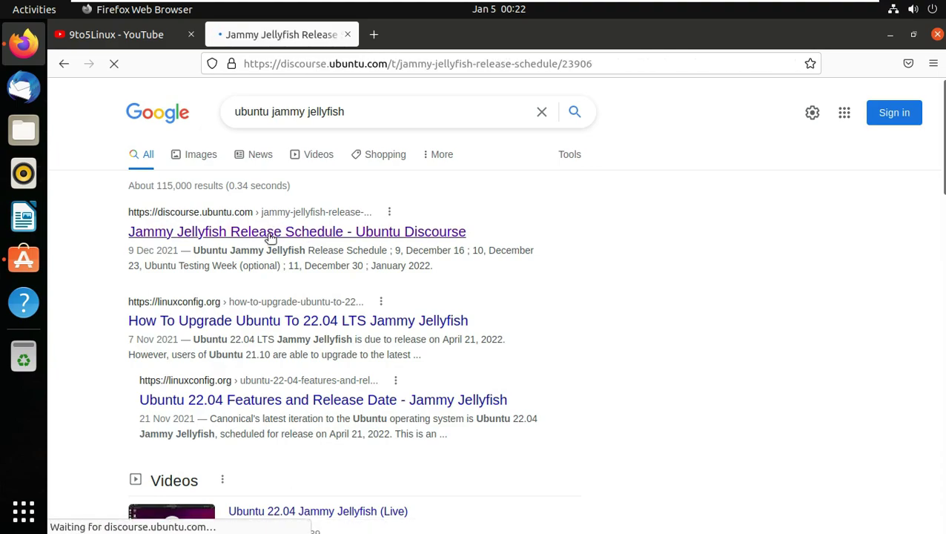
{"action": "scroll", "coordinate": [278, 236], "scroll_direction": "down", "scroll_amount": 7}
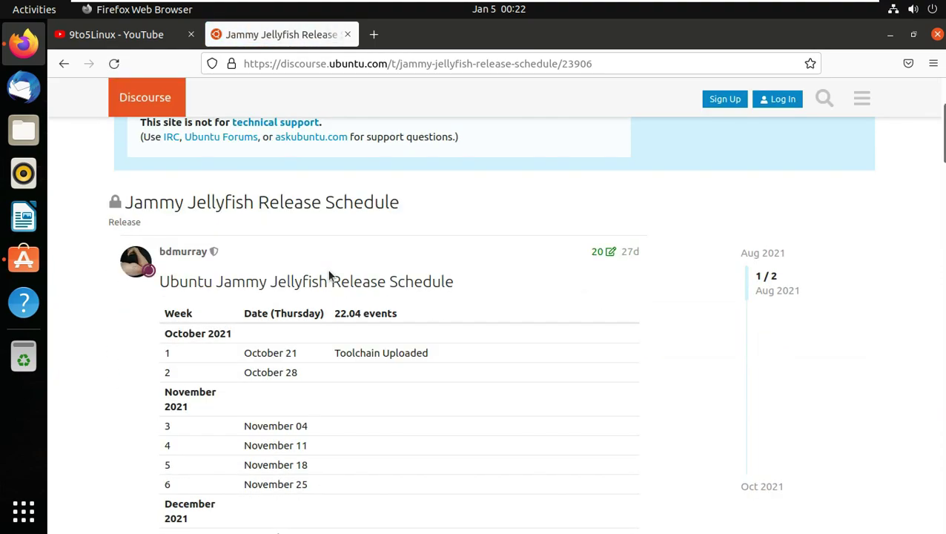
{"action": "scroll", "coordinate": [432, 242], "scroll_direction": "down", "scroll_amount": 3}
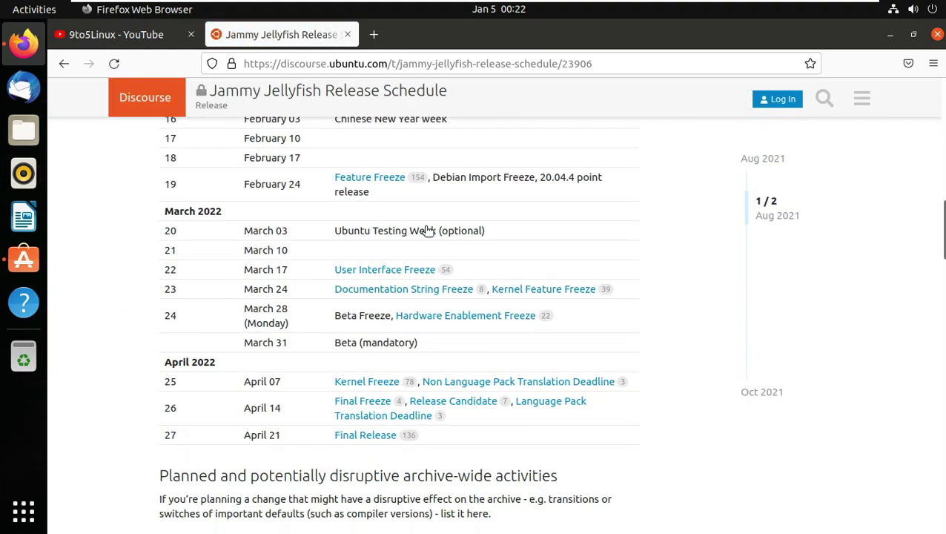
{"action": "left_click_drag", "start_coordinate": [492, 514], "coordinate": [140, 281]}
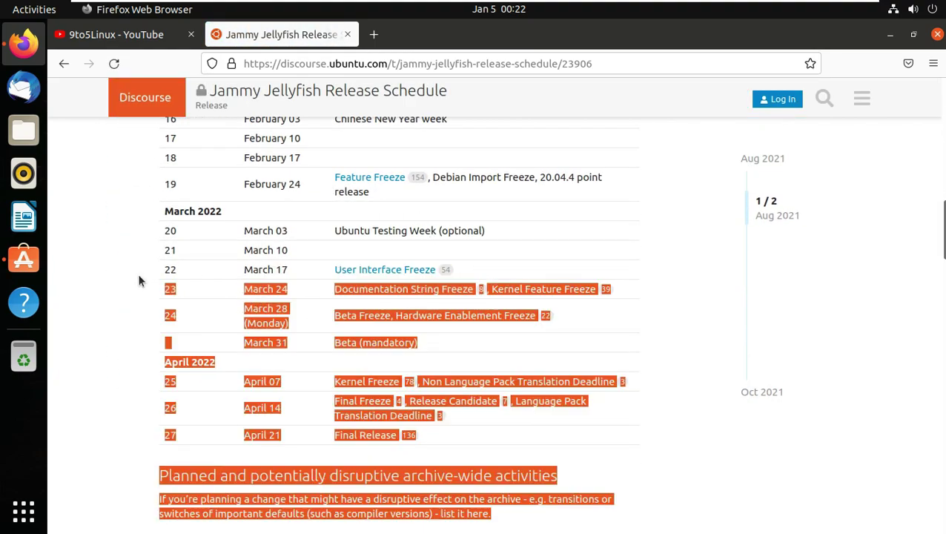
{"action": "left_click", "coordinate": [102, 291]}
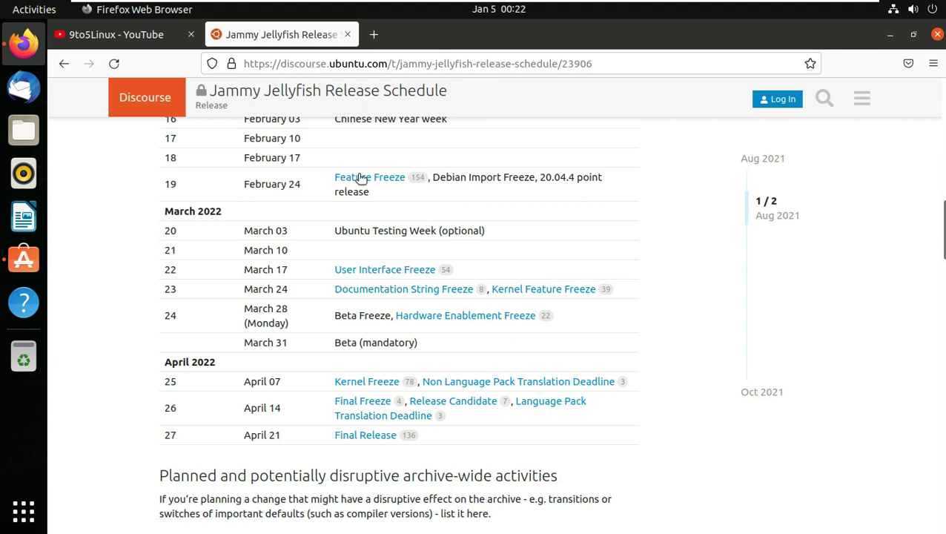
{"action": "scroll", "coordinate": [401, 344], "scroll_direction": "down", "scroll_amount": 2}
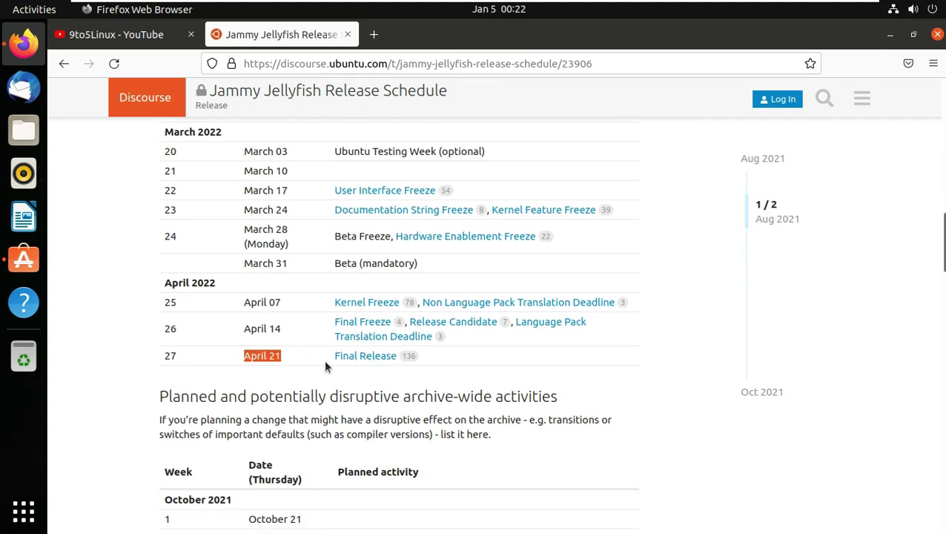
{"action": "scroll", "coordinate": [361, 361], "scroll_direction": "down", "scroll_amount": 3}
{"action": "scroll", "coordinate": [359, 362], "scroll_direction": "up", "scroll_amount": 7}
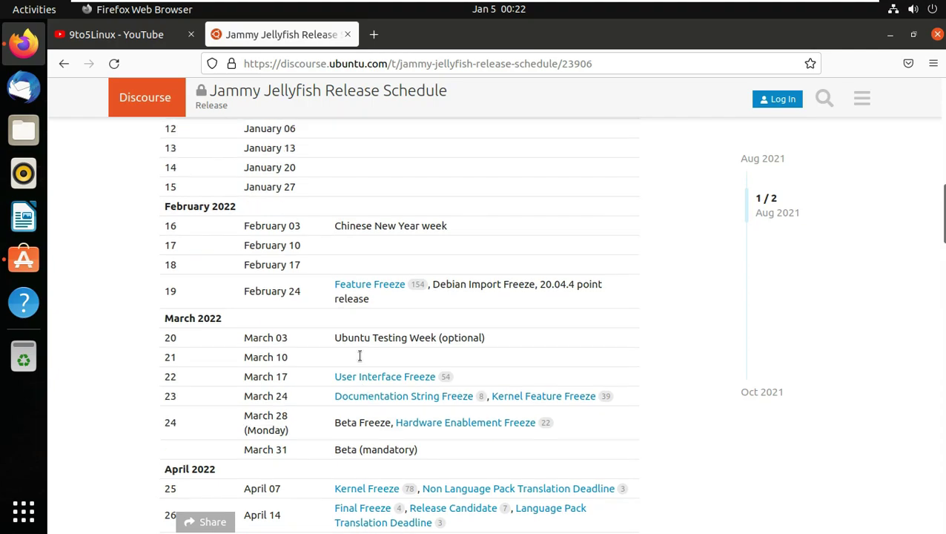
{"action": "scroll", "coordinate": [359, 361], "scroll_direction": "up", "scroll_amount": 15}
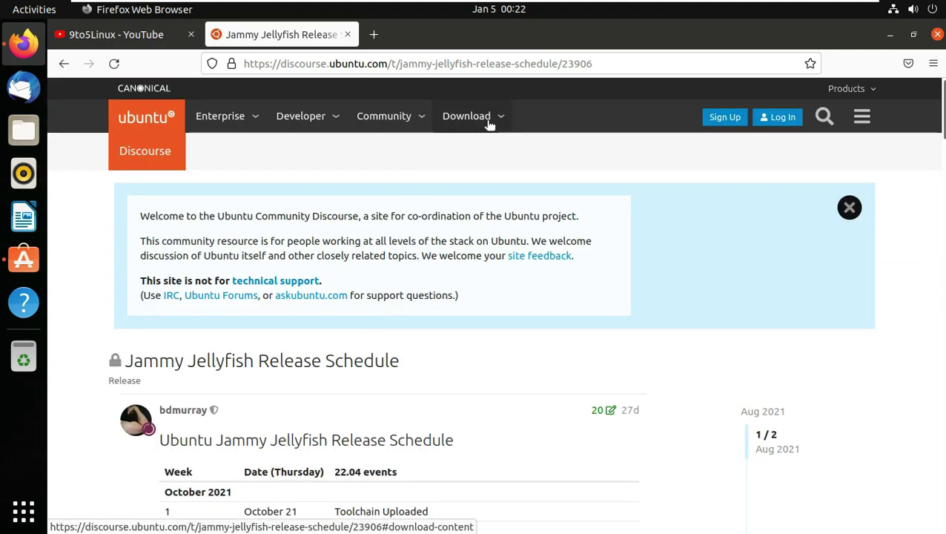
{"action": "left_click", "coordinate": [488, 121]}
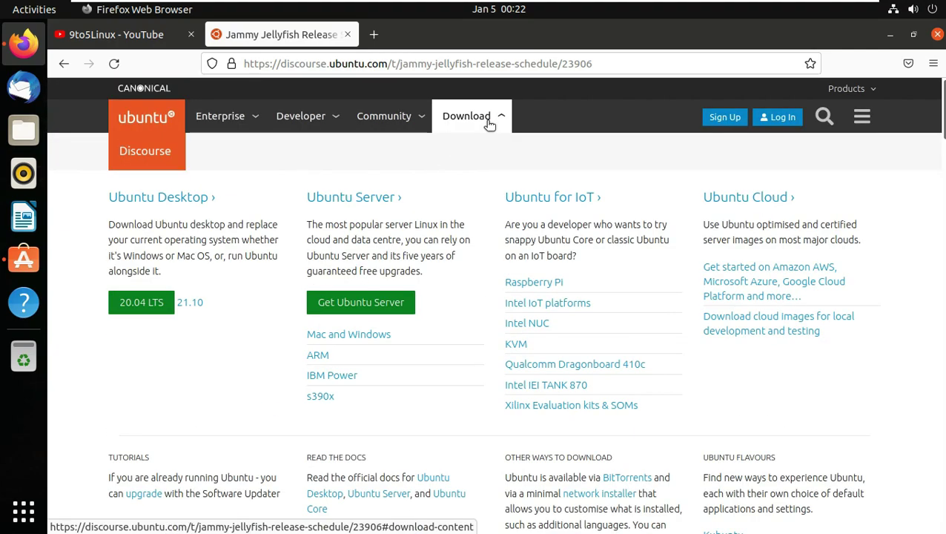
Step: Go back and search Google for 'ubuntu 22.04 jammy jellyfish download'
{"action": "left_click", "coordinate": [330, 64]}
{"action": "left_click", "coordinate": [67, 62]}
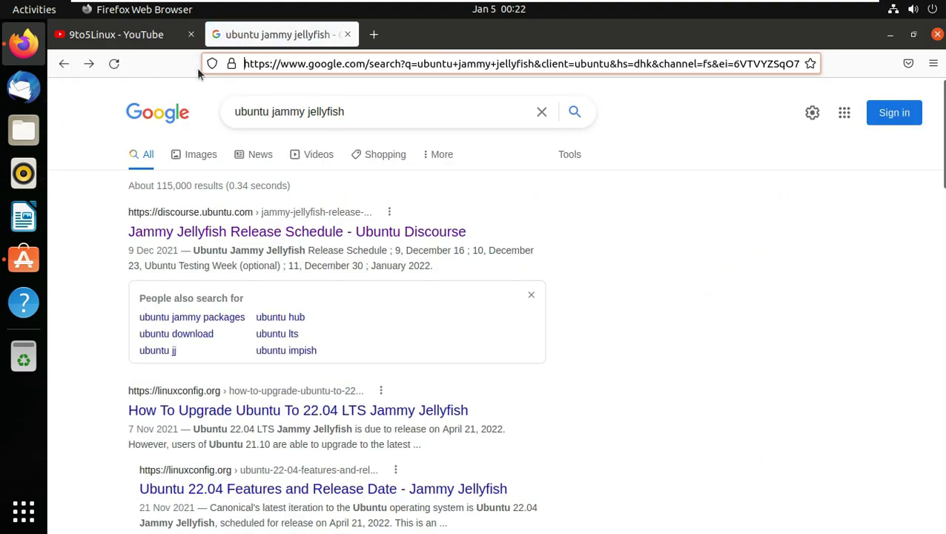
{"action": "left_click", "coordinate": [362, 112]}
{"action": "type", "text": "22"}
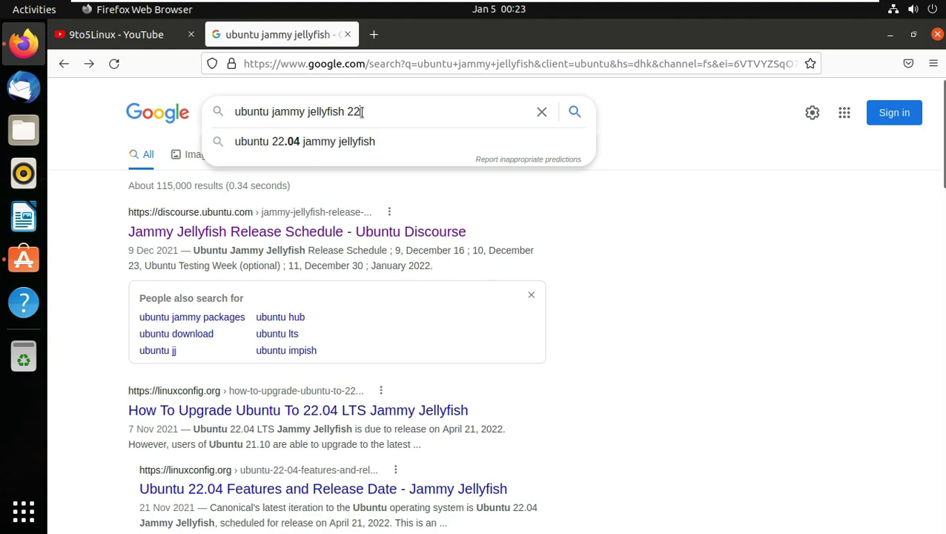
{"action": "left_click", "coordinate": [367, 142]}
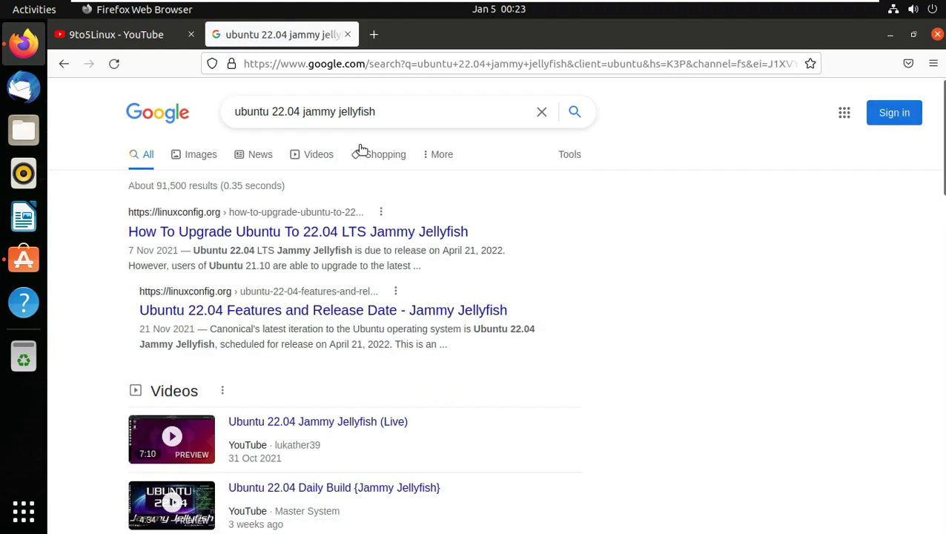
{"action": "type", "text": "downl"}
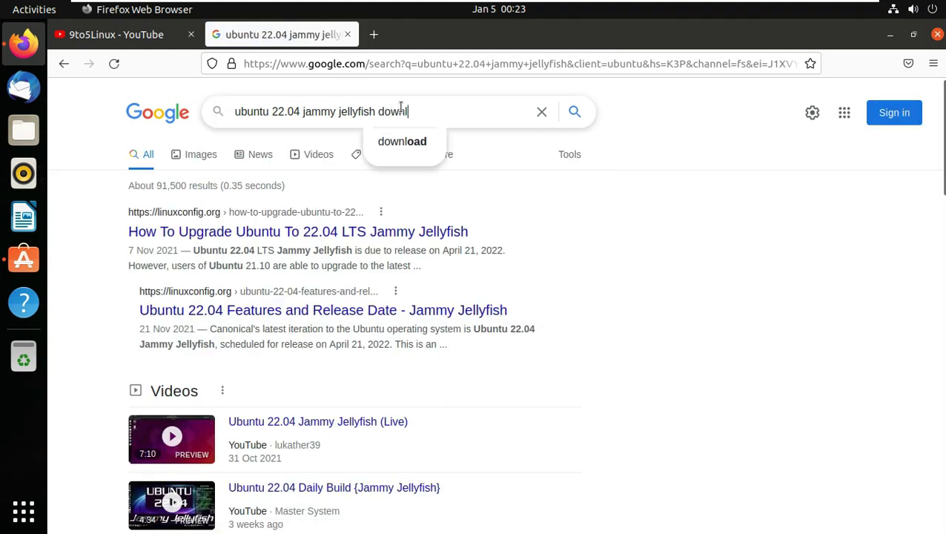
{"action": "type", "text": "oad"}
{"action": "key", "text": "Return"}
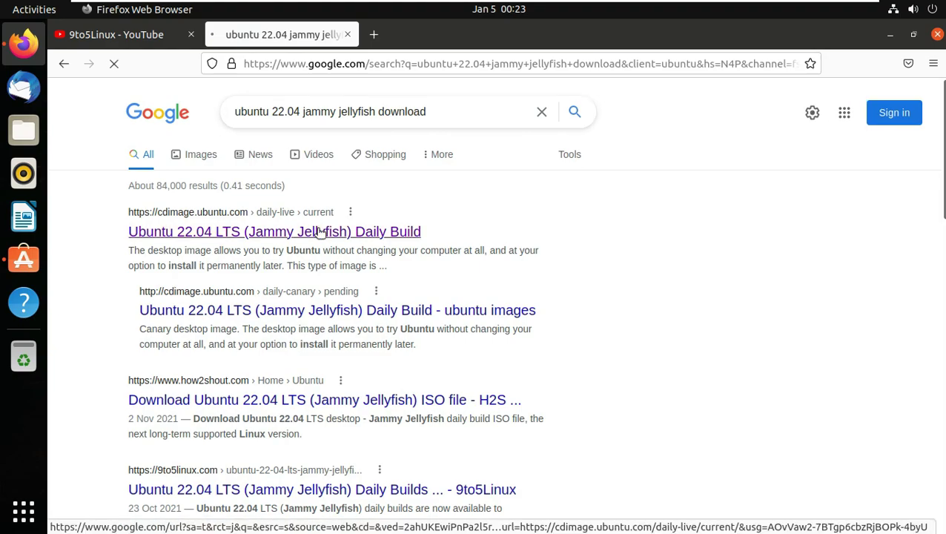
Step: Open the Ubuntu 22.04 daily build page and locate the jammy-desktop-amd64.iso file and its date
{"action": "left_click", "coordinate": [320, 232]}
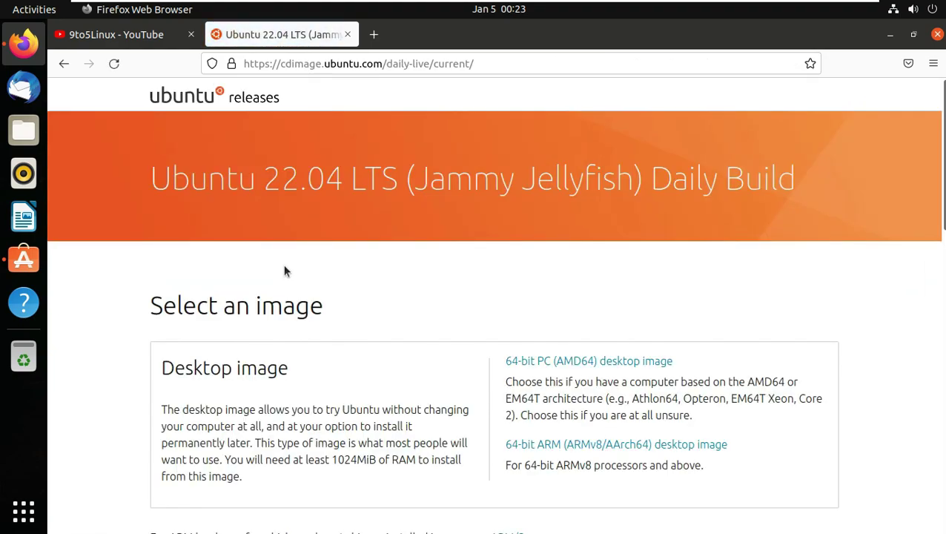
{"action": "left_click_drag", "start_coordinate": [152, 174], "coordinate": [826, 181]}
{"action": "scroll", "coordinate": [623, 281], "scroll_direction": "down", "scroll_amount": 10}
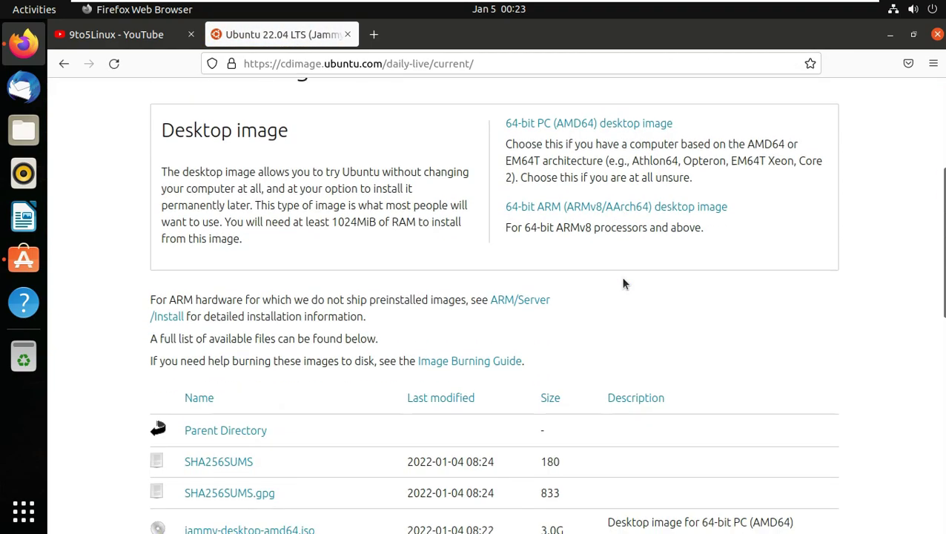
{"action": "left_click_drag", "start_coordinate": [317, 294], "coordinate": [182, 296]}
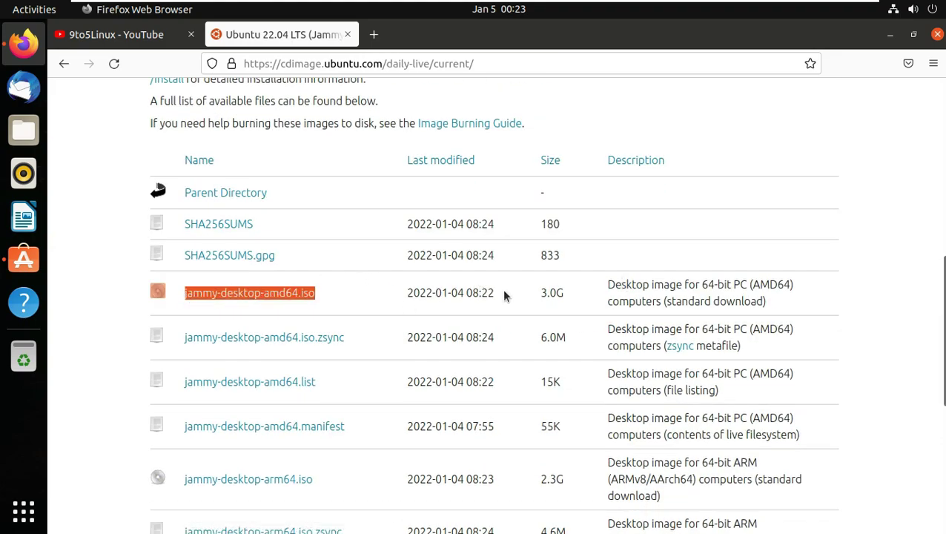
{"action": "left_click_drag", "start_coordinate": [505, 296], "coordinate": [397, 296]}
Step: Start saving the 3.0 GB jammy-desktop-amd64.iso image to disk
{"action": "left_click", "coordinate": [305, 299]}
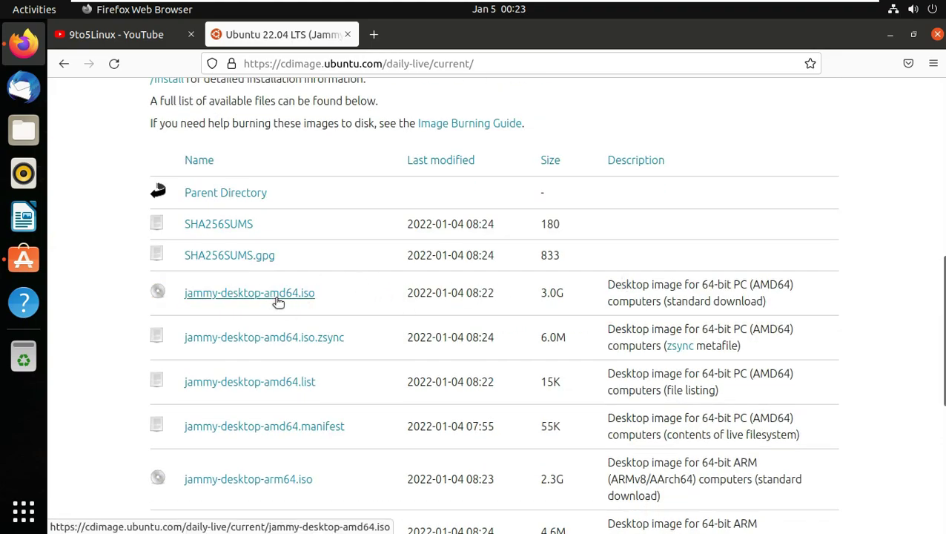
{"action": "left_click", "coordinate": [108, 217]}
{"action": "left_click_drag", "start_coordinate": [223, 65], "coordinate": [453, 106]}
{"action": "left_click_drag", "start_coordinate": [491, 172], "coordinate": [369, 178]}
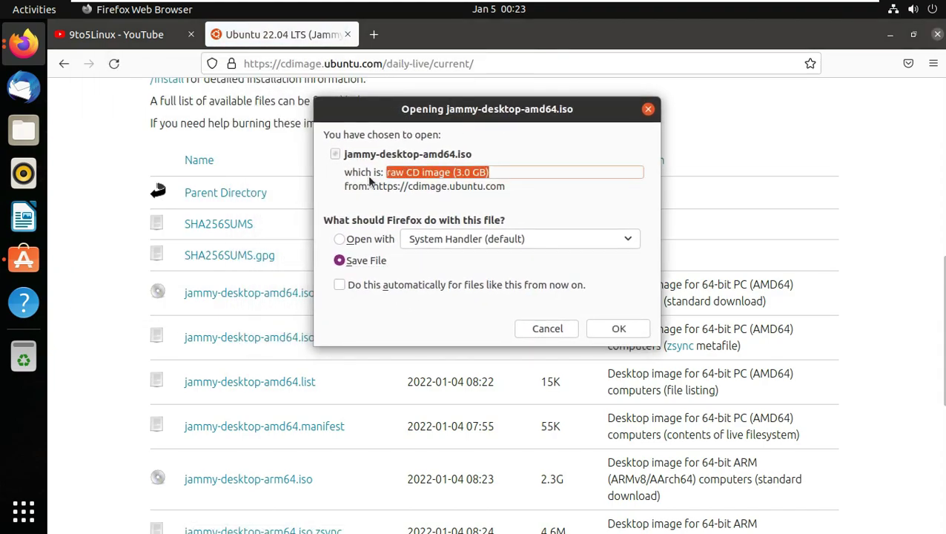
{"action": "left_click", "coordinate": [620, 329]}
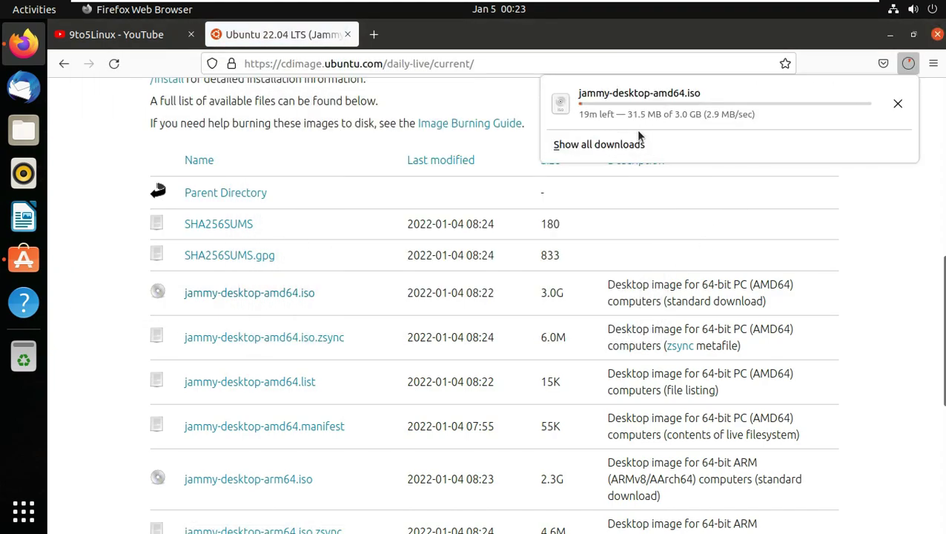
Step: Cancel the ISO download, close its tab, and dismiss the 9to5Linux subscribe sign-in prompt
{"action": "left_click", "coordinate": [897, 103]}
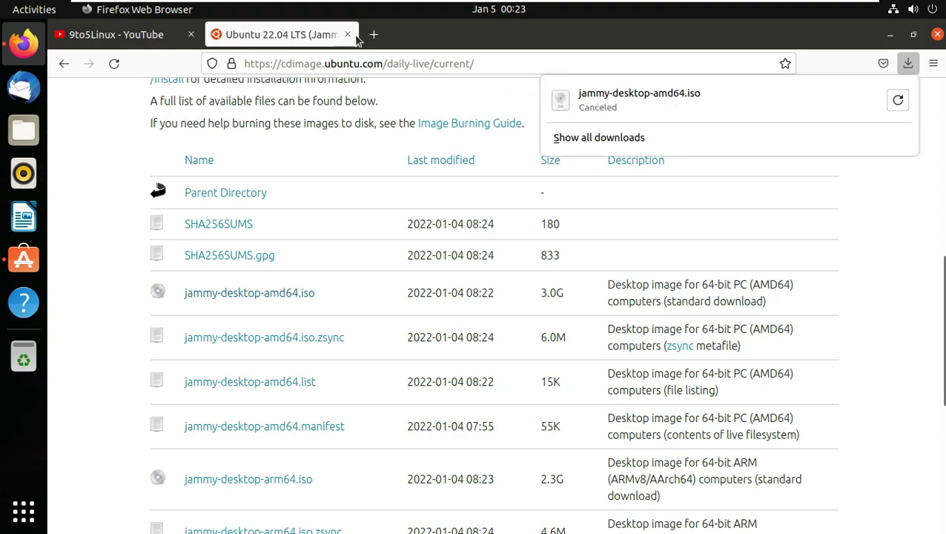
{"action": "left_click", "coordinate": [347, 34]}
{"action": "left_click", "coordinate": [829, 307]}
{"action": "left_click", "coordinate": [559, 308]}
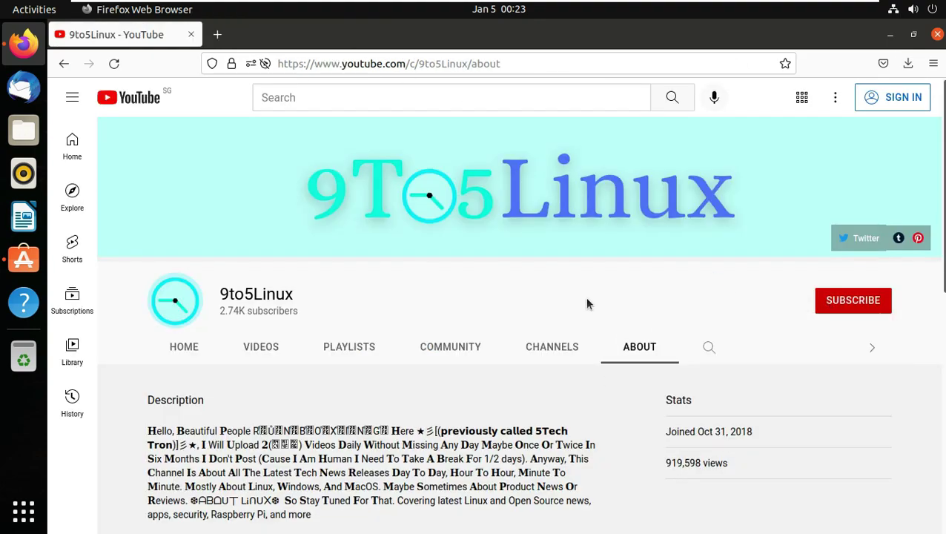
Step: Close Firefox and check Ubuntu Software's Installed list and Updates page (up to date)
{"action": "left_click", "coordinate": [937, 34]}
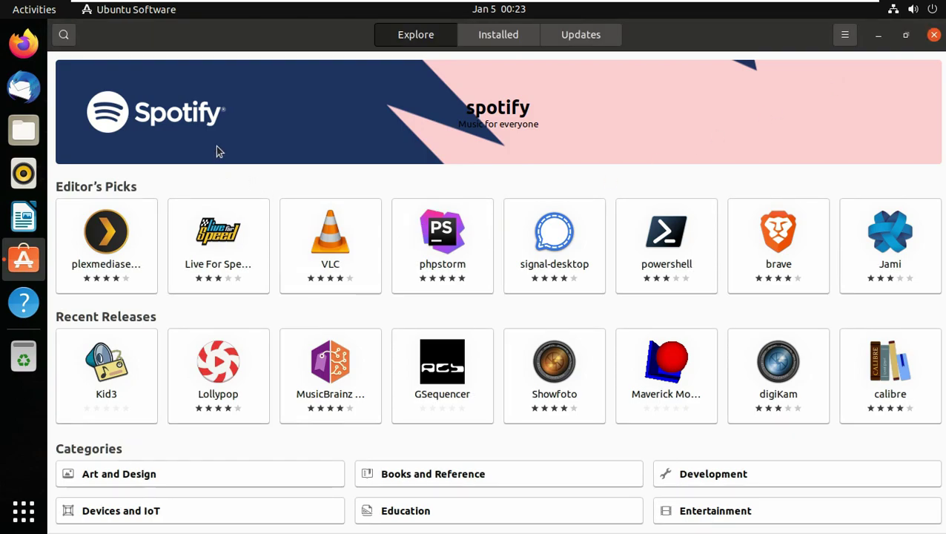
{"action": "left_click", "coordinate": [519, 36]}
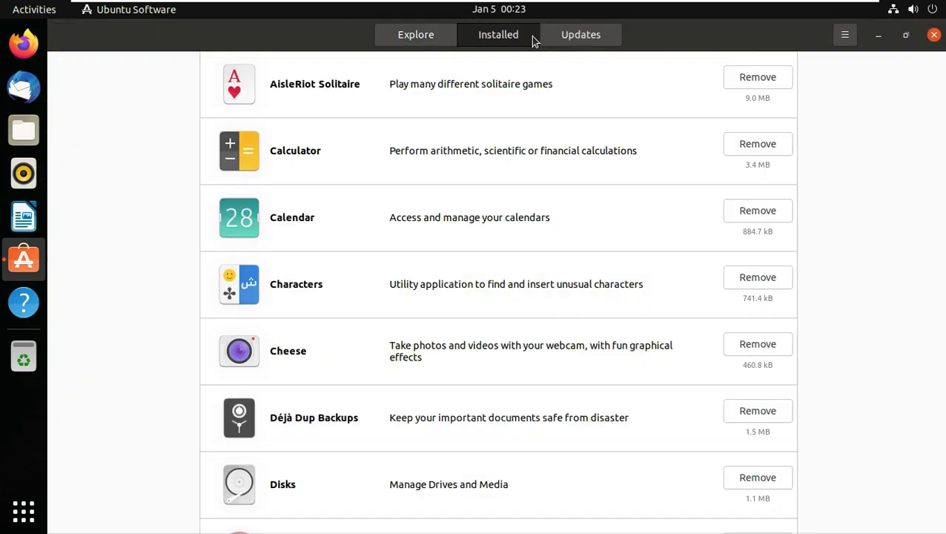
{"action": "scroll", "coordinate": [548, 193], "scroll_direction": "down", "scroll_amount": 3}
{"action": "scroll", "coordinate": [567, 270], "scroll_direction": "up", "scroll_amount": 3}
{"action": "left_click", "coordinate": [580, 35]}
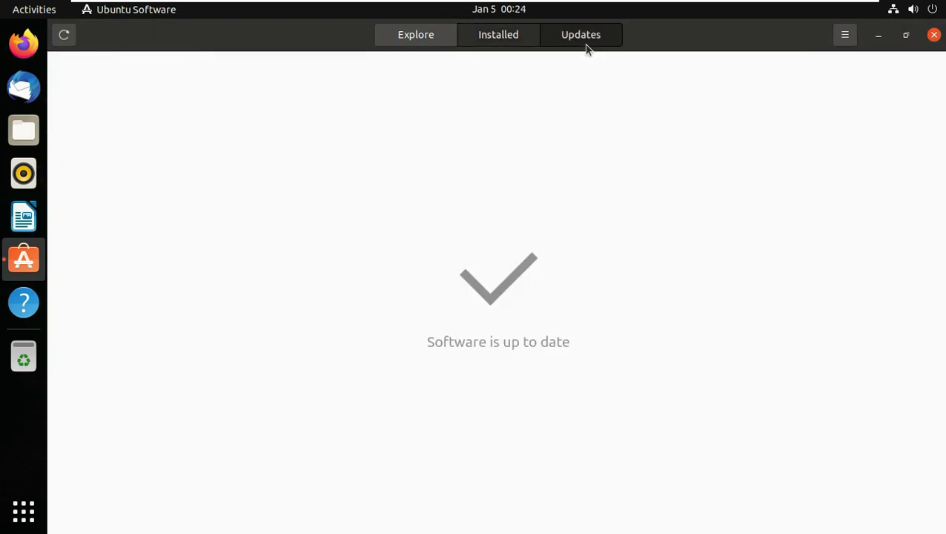
Step: View the About Software details showing version 3.38.1, then close Ubuntu Software
{"action": "left_click", "coordinate": [845, 34]}
{"action": "left_click", "coordinate": [842, 112]}
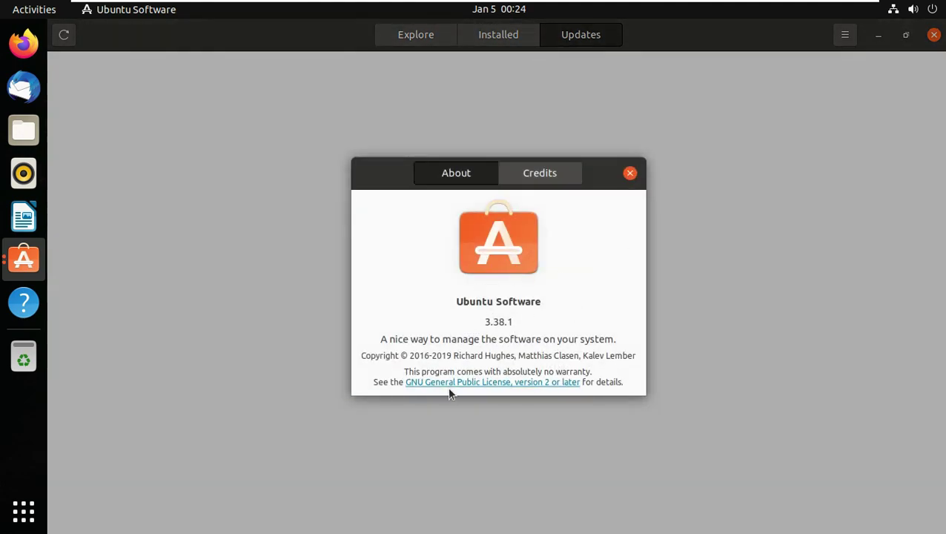
{"action": "left_click", "coordinate": [629, 174]}
{"action": "left_click", "coordinate": [934, 34]}
Step: Set the desktop background to the purple Jammy Jellyfish mascot wallpaper
{"action": "right_click", "coordinate": [392, 146]}
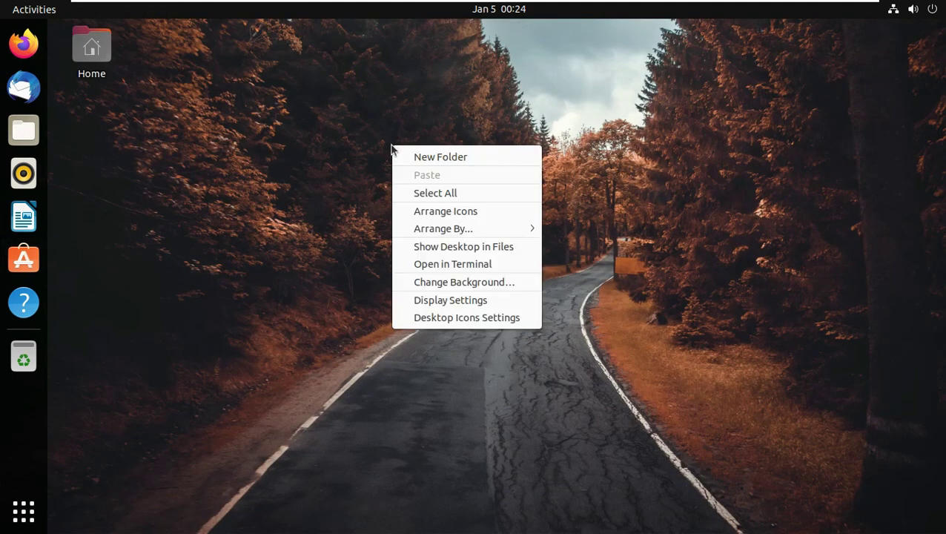
{"action": "left_click", "coordinate": [451, 285]}
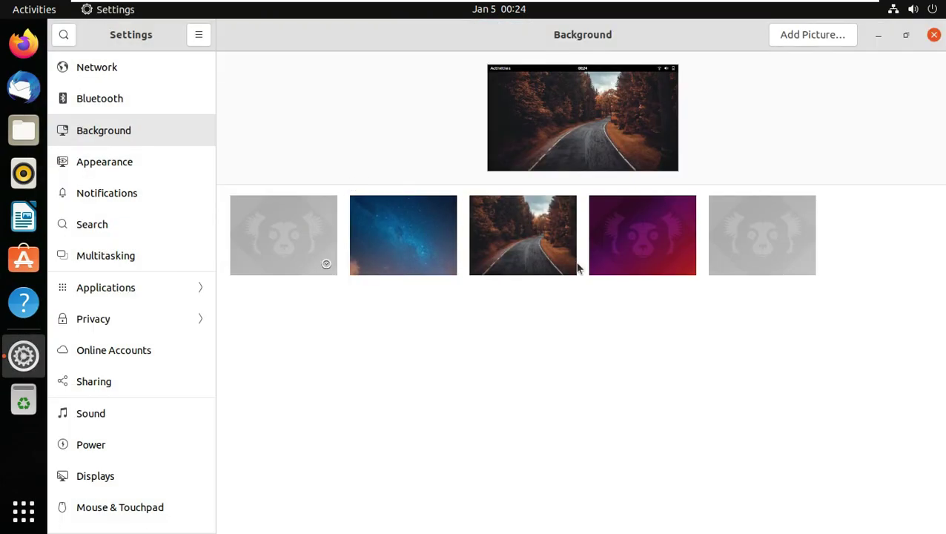
{"action": "left_click", "coordinate": [593, 265]}
{"action": "left_click", "coordinate": [933, 35]}
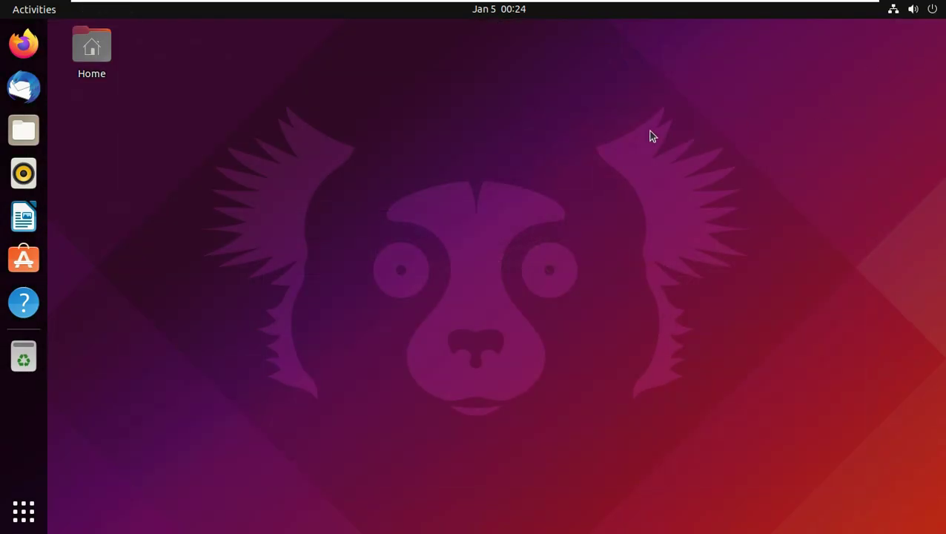
Step: Lock the session from the system menu, then unlock it with the account password
{"action": "left_click", "coordinate": [914, 8]}
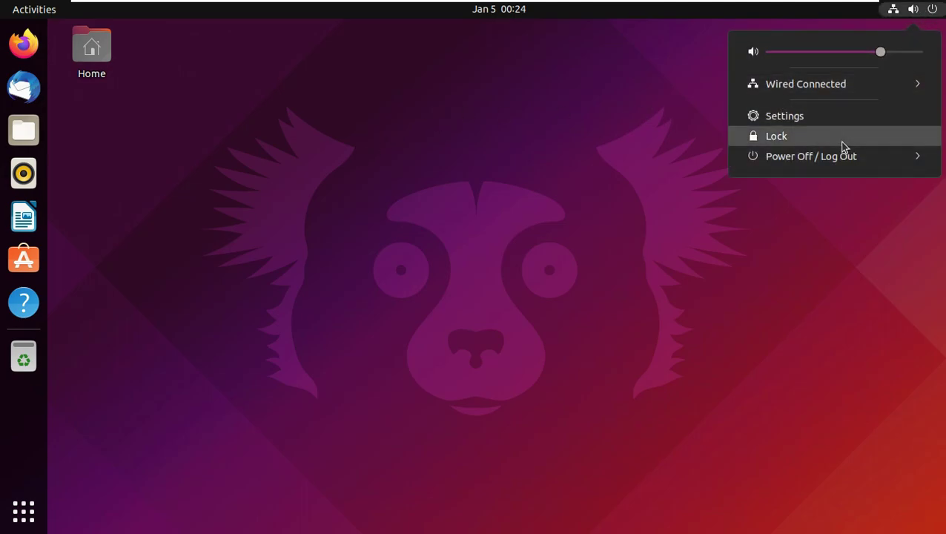
{"action": "left_click", "coordinate": [842, 141]}
{"action": "left_click", "coordinate": [406, 212]}
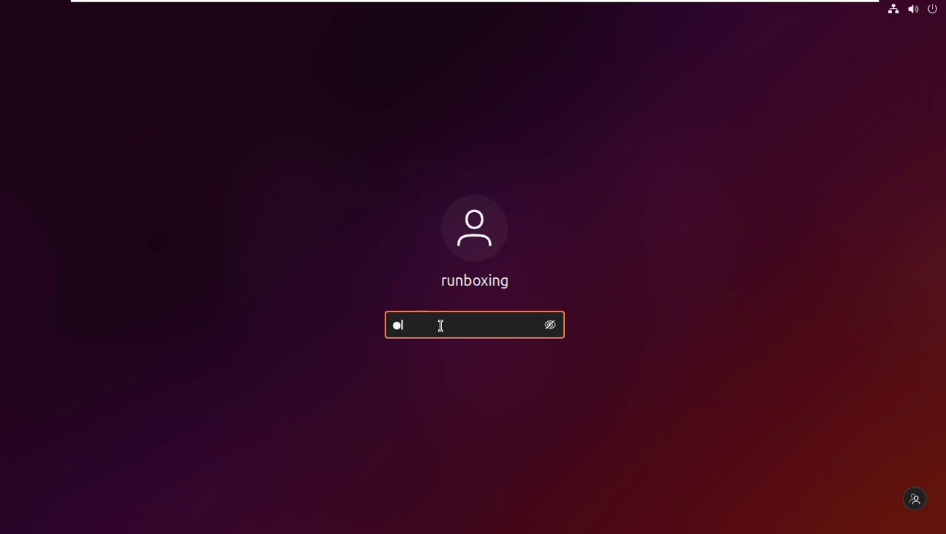
{"action": "key", "text": "Return"}
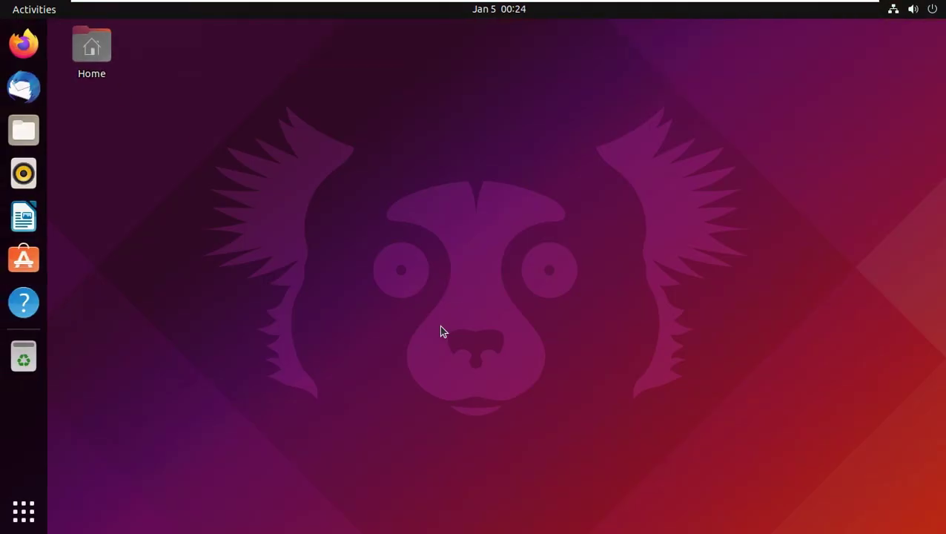
Step: Open Files on the Home folder, view its About information, and close it
{"action": "left_click", "coordinate": [24, 130]}
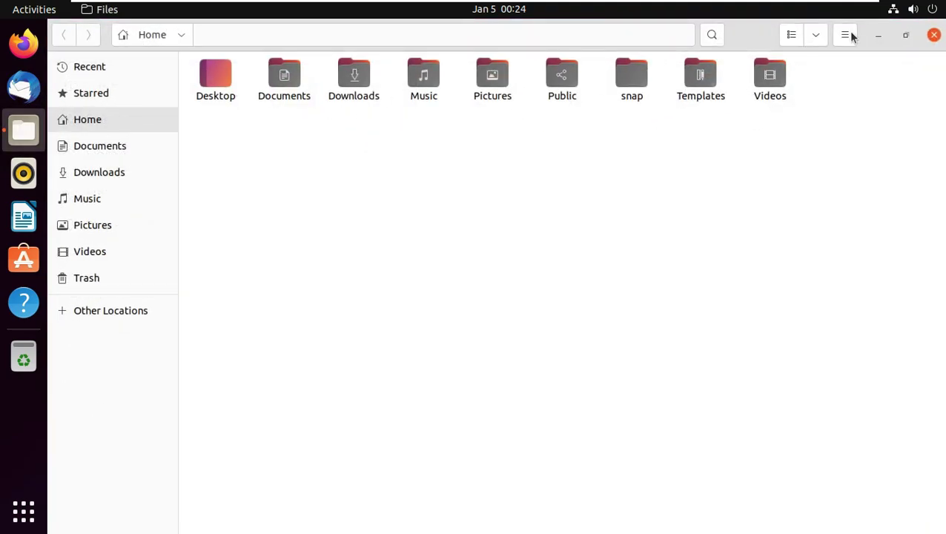
{"action": "left_click", "coordinate": [845, 36]}
{"action": "left_click", "coordinate": [816, 282]}
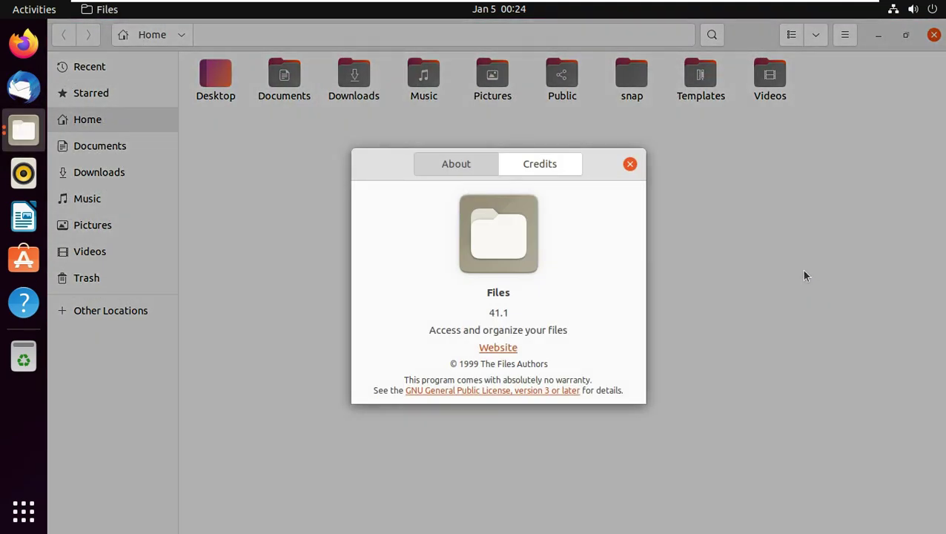
{"action": "left_click", "coordinate": [630, 165]}
{"action": "left_click", "coordinate": [933, 36]}
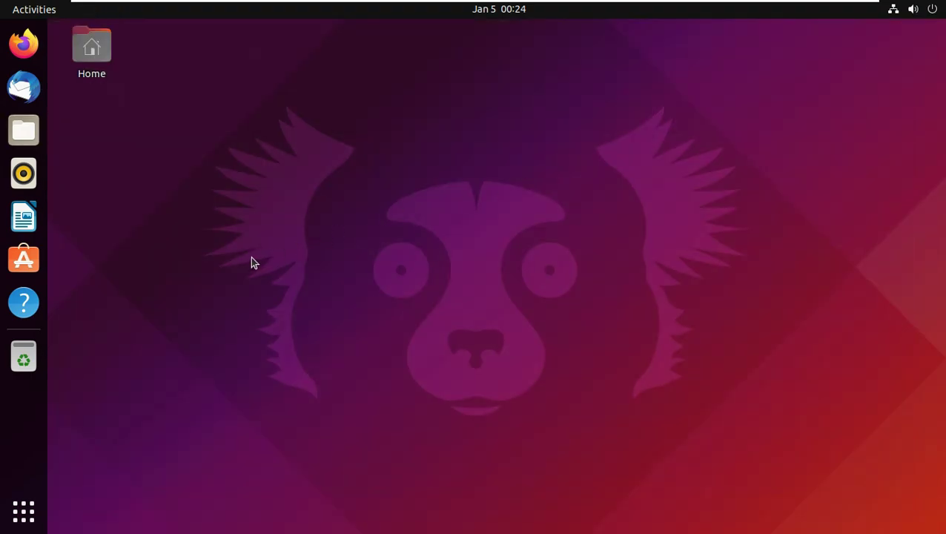
Step: Launch Rhythmbox, view its About dialog (version 3.4.4), and close it
{"action": "left_click", "coordinate": [37, 185]}
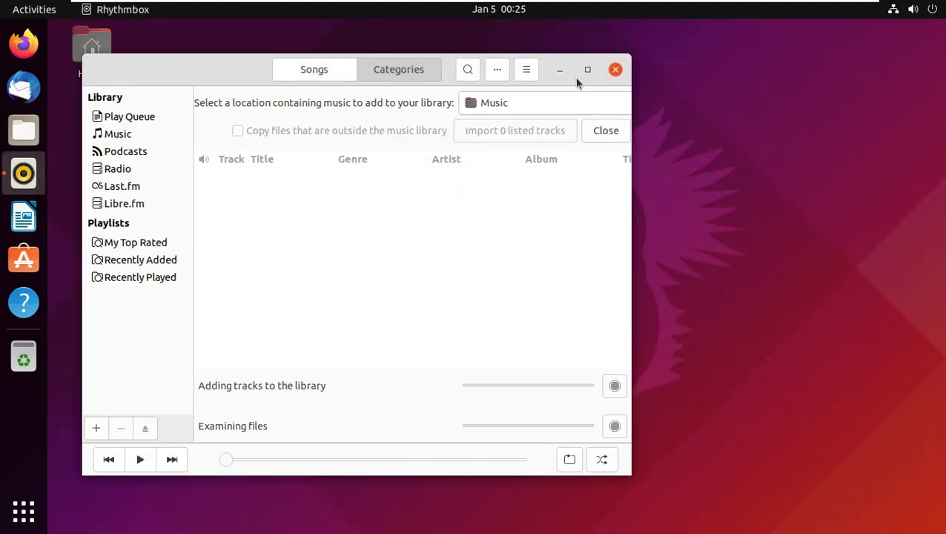
{"action": "left_click", "coordinate": [585, 70]}
{"action": "left_click", "coordinate": [844, 35]}
{"action": "left_click", "coordinate": [813, 158]}
{"action": "left_click", "coordinate": [629, 167]}
{"action": "left_click", "coordinate": [934, 34]}
Step: Launch Calendar from the app grid, view its About dialog (version 41.1), and close it
{"action": "left_click", "coordinate": [23, 510]}
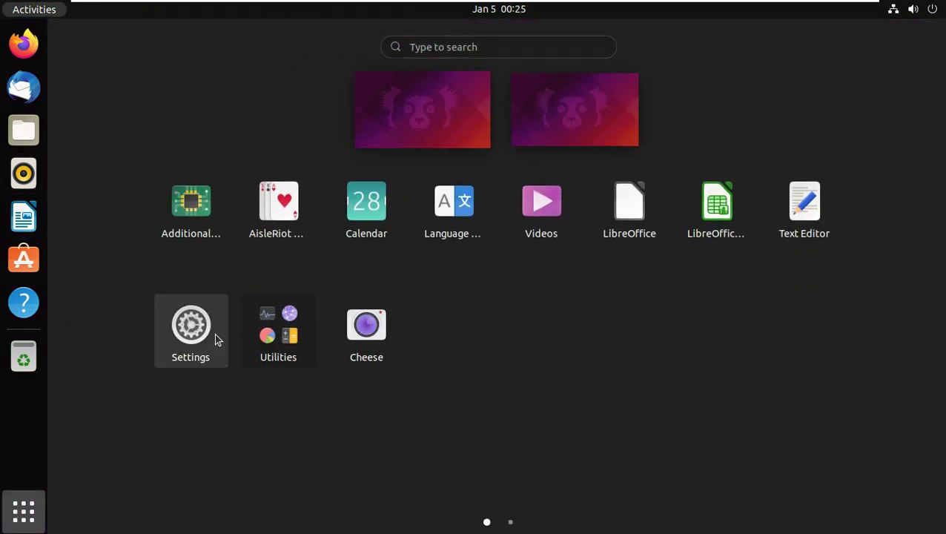
{"action": "left_click", "coordinate": [366, 201]}
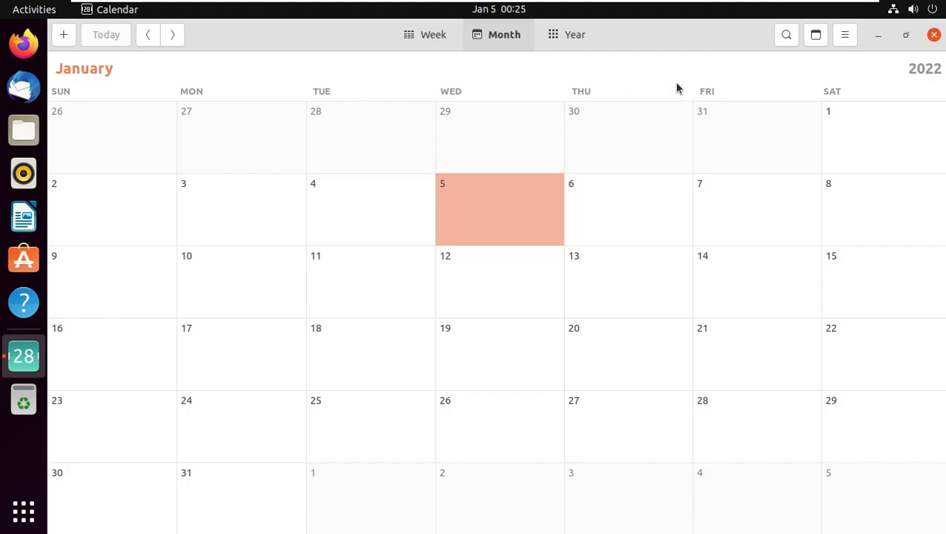
{"action": "left_click", "coordinate": [844, 37]}
{"action": "left_click", "coordinate": [778, 137]}
{"action": "left_click", "coordinate": [630, 174]}
{"action": "left_click", "coordinate": [934, 35]}
Step: Power off the system from the system menu and confirm the shutdown
{"action": "left_click", "coordinate": [932, 9]}
{"action": "left_click", "coordinate": [813, 157]}
{"action": "left_click", "coordinate": [773, 219]}
{"action": "left_click", "coordinate": [585, 310]}
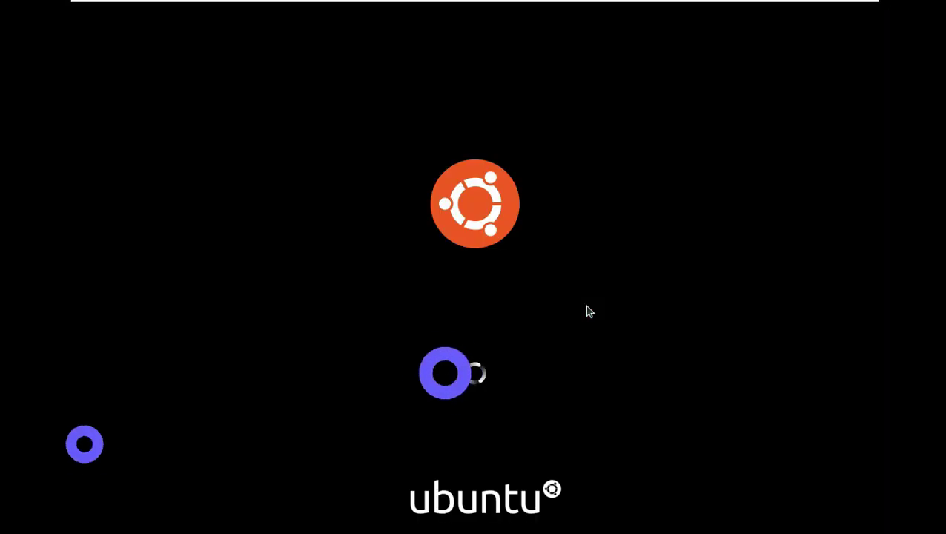